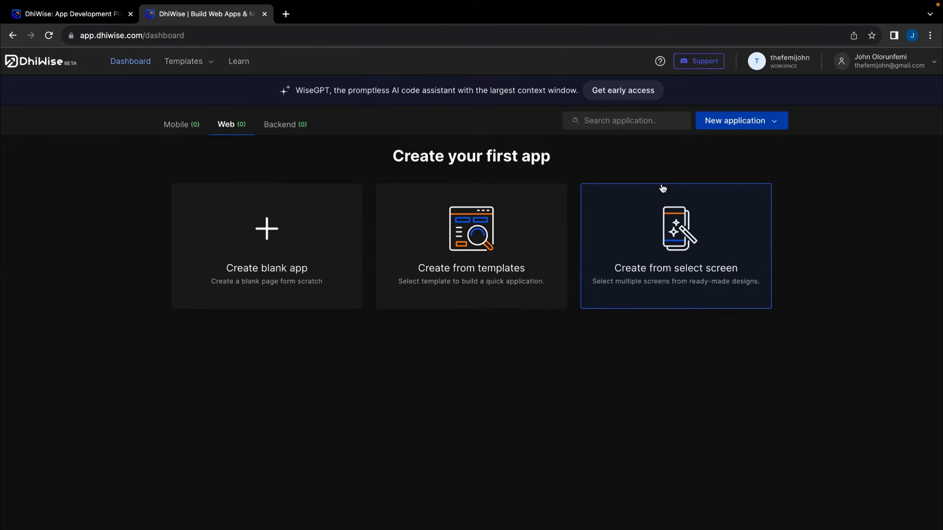
pyautogui.click(452, 267)
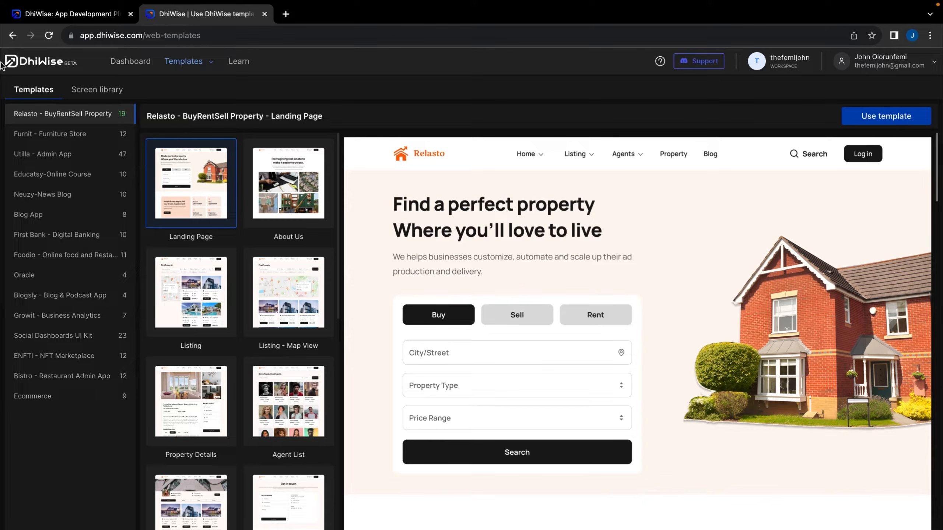
pyautogui.click(13, 36)
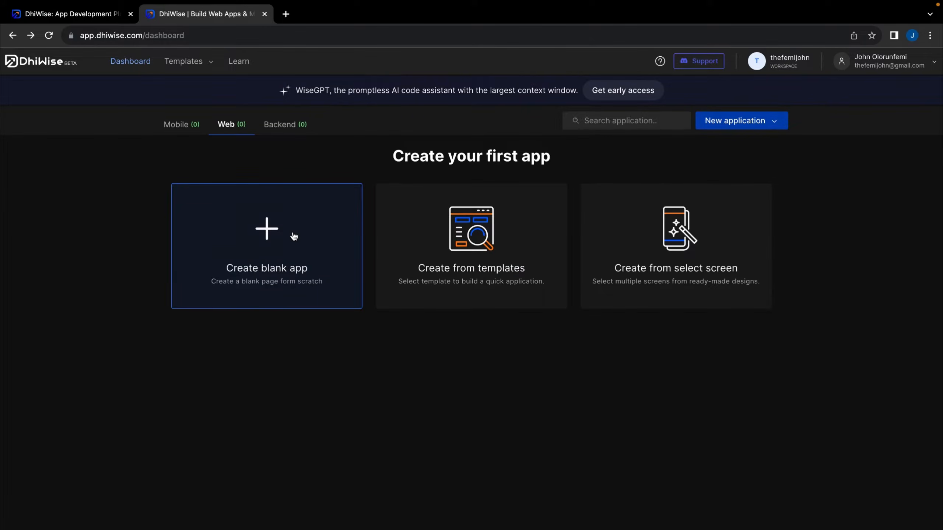
# Start a blank app in DhiWise with Web as the platform
pyautogui.click(293, 234)
pyautogui.click(273, 221)
pyautogui.click(284, 255)
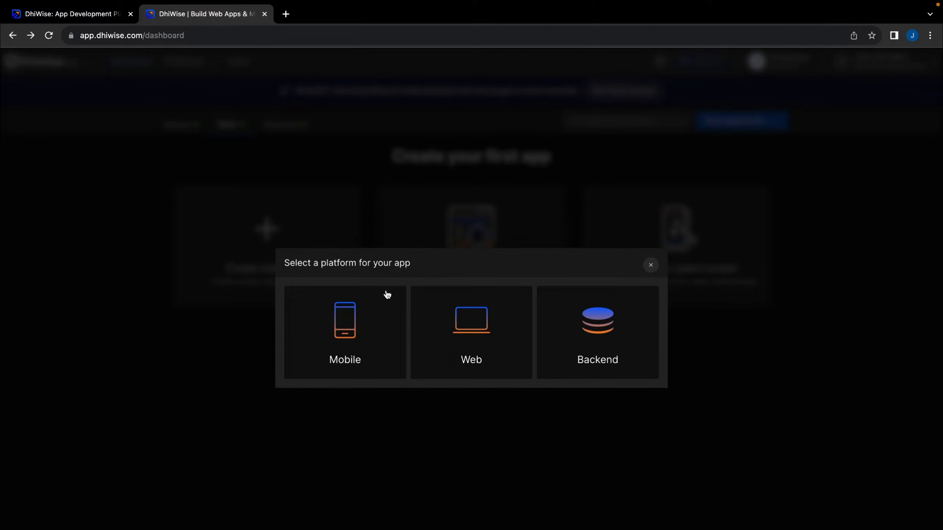
pyautogui.click(481, 339)
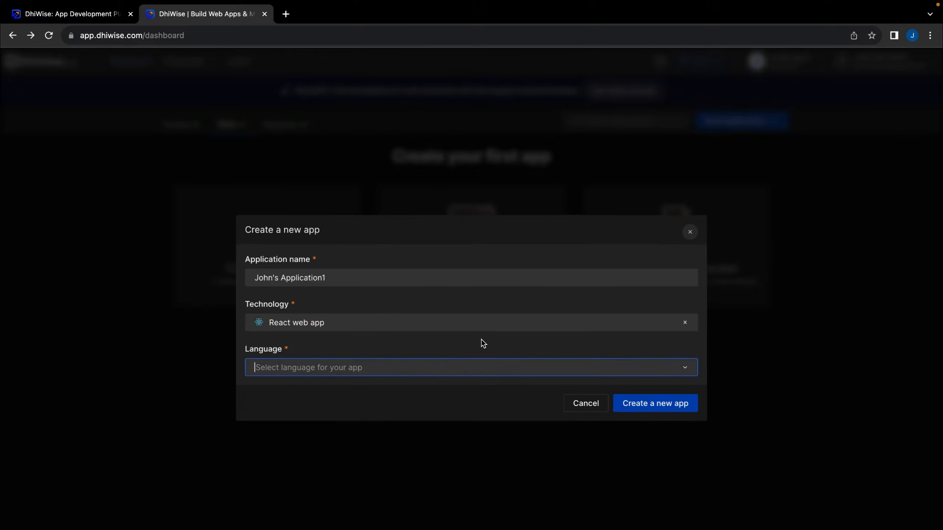
pyautogui.click(338, 280)
# Rename the app to 'Agency Website'
pyautogui.moveTo(337, 280); pyautogui.dragTo(225, 279)
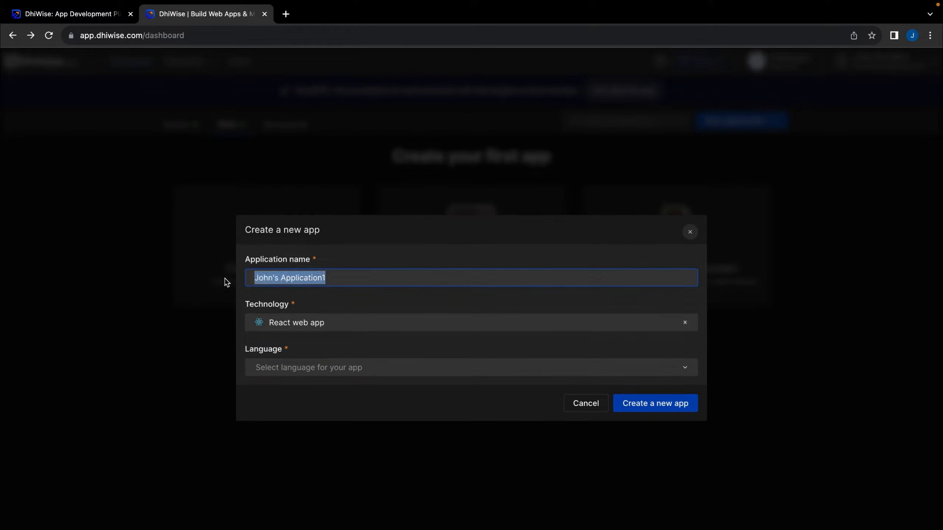
pyautogui.write('W')
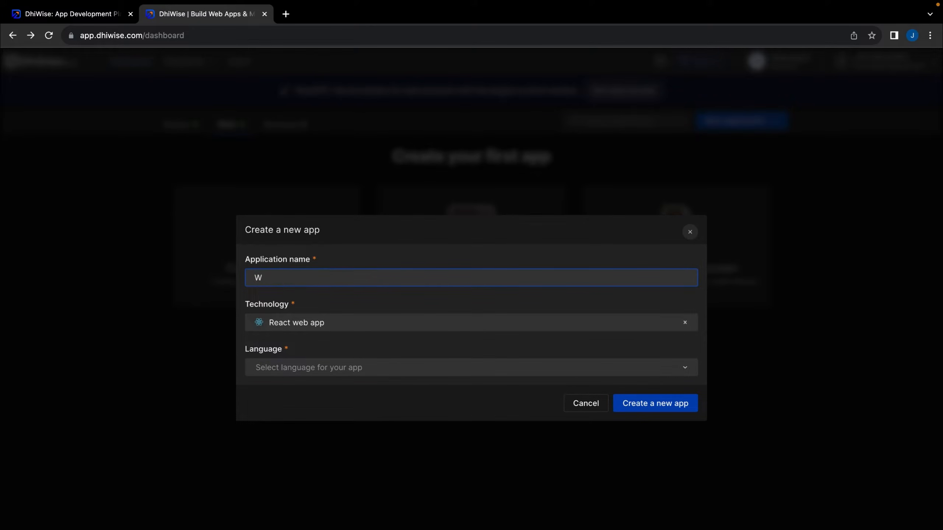
pyautogui.press('BackSpace')
pyautogui.write('Agency Website')
# Choose JavaScript as the language and Figma as the design platform, then connect a Figma account
pyautogui.click(344, 375)
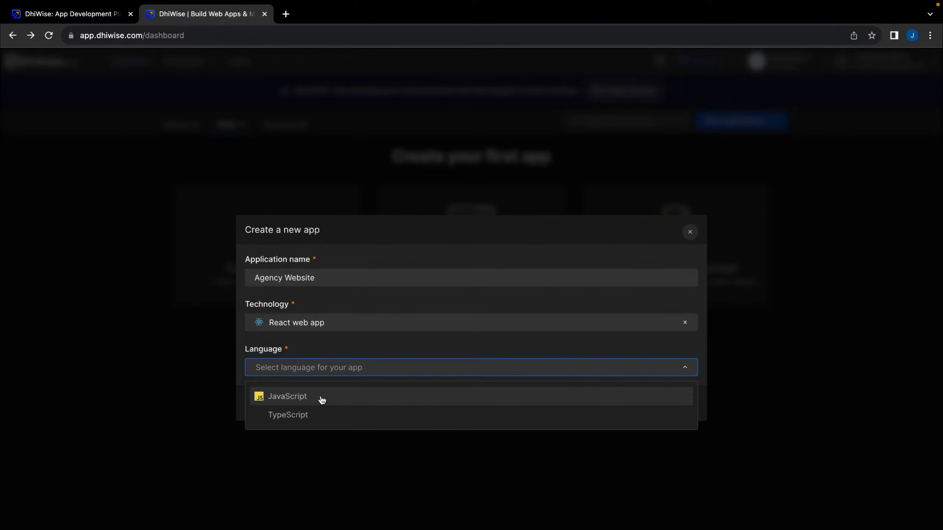
pyautogui.click(321, 398)
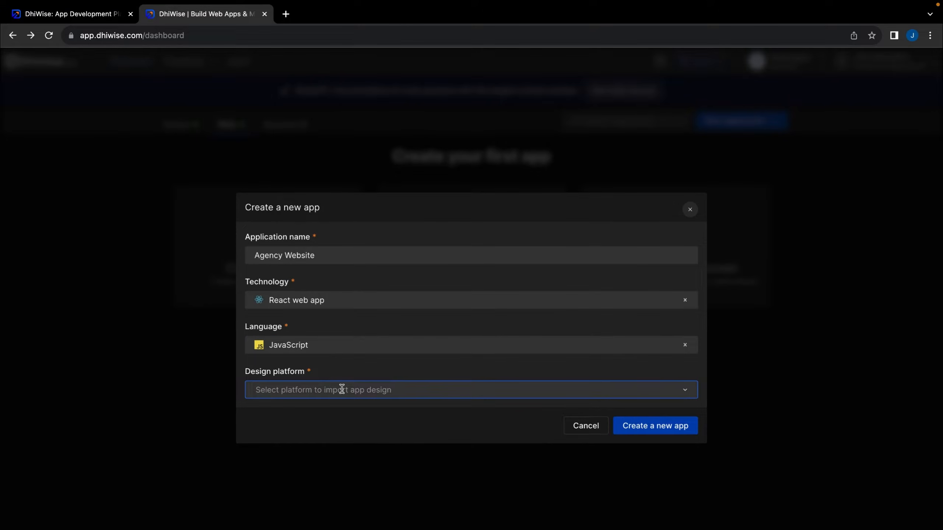
pyautogui.click(342, 389)
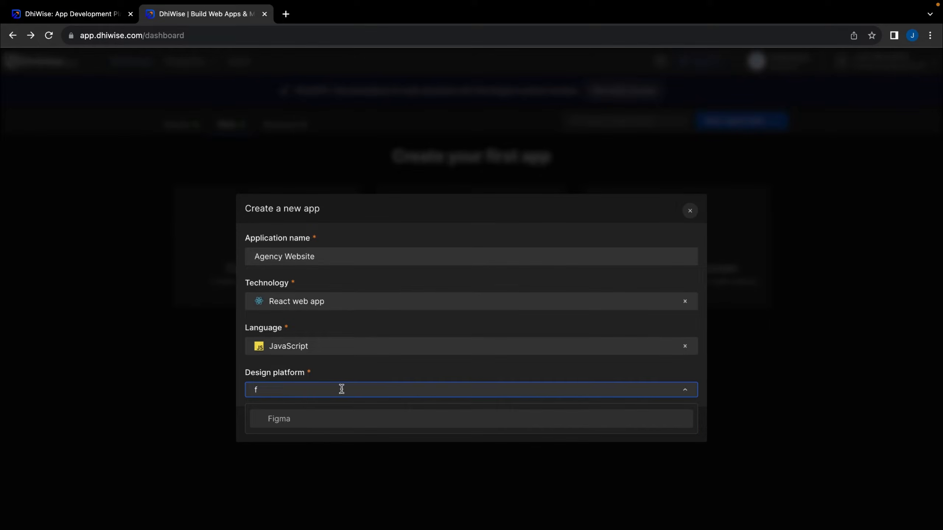
pyautogui.click(307, 427)
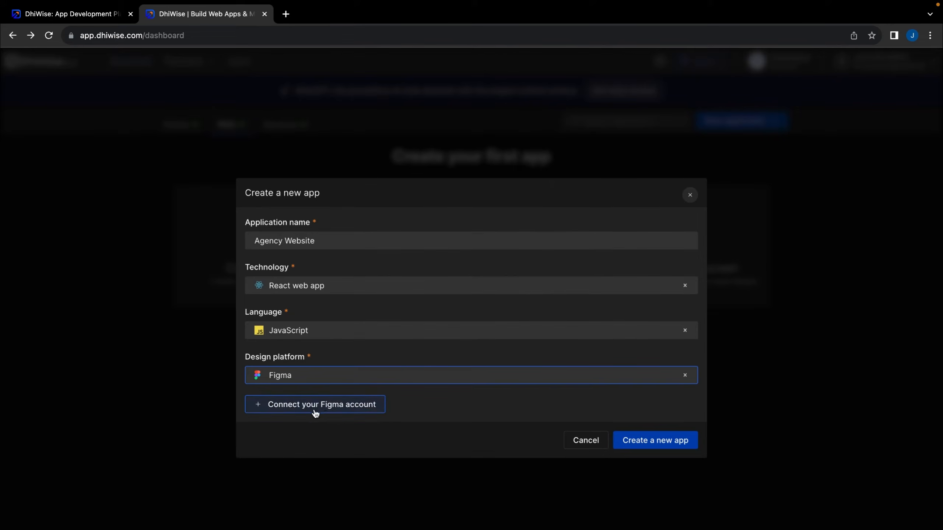
pyautogui.click(310, 412)
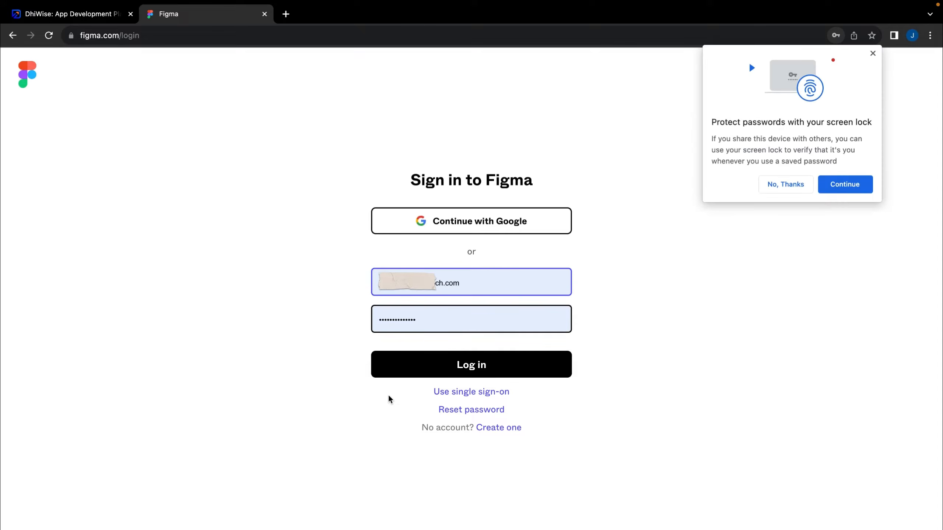
# Sign in to Figma, grant DhiWise Beta access, and confirm the linked Figma account on the form
pyautogui.click(510, 215)
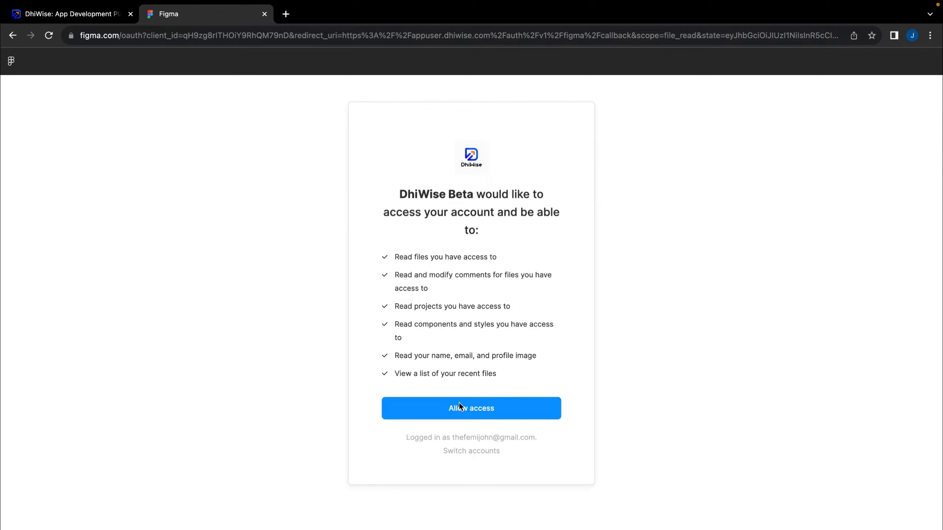
pyautogui.click(460, 405)
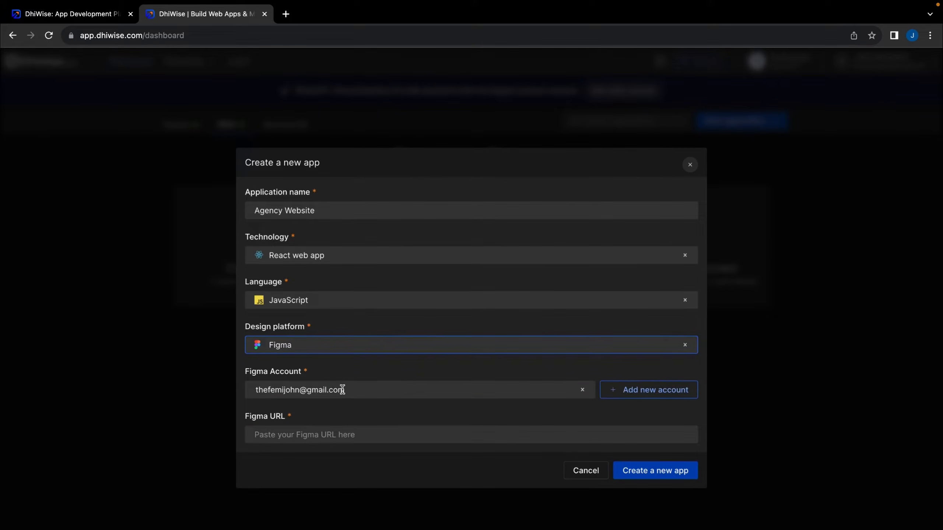
pyautogui.click(359, 389)
pyautogui.click(381, 379)
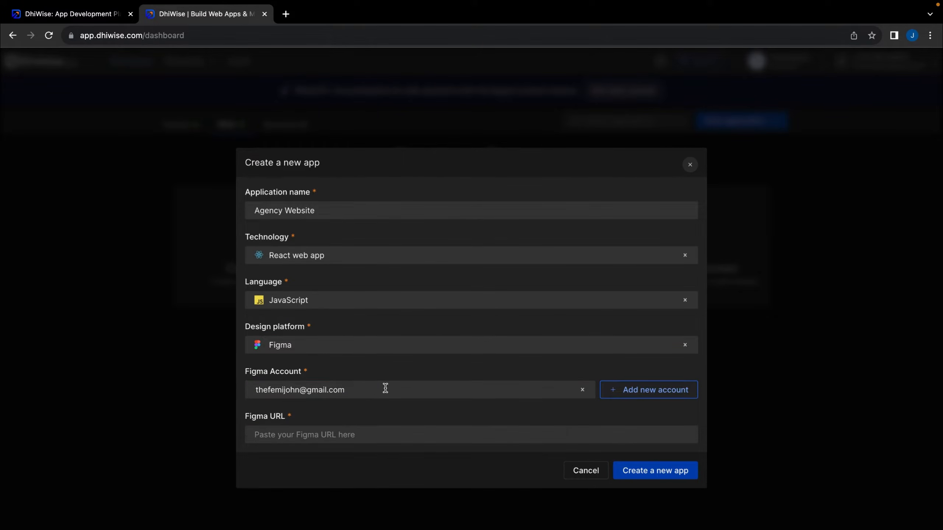
pyautogui.click(318, 436)
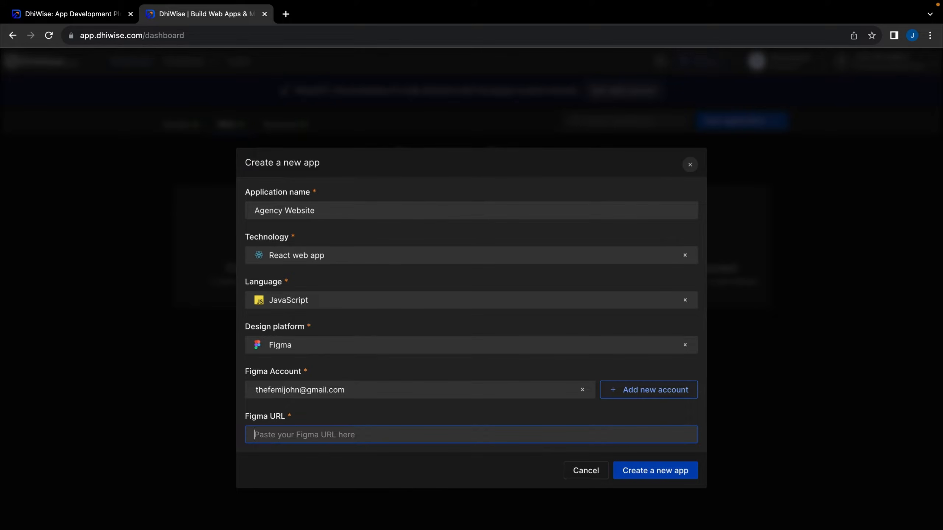
# Switch to the Figma company website file and look over its page frames
pyautogui.click(476, 528)
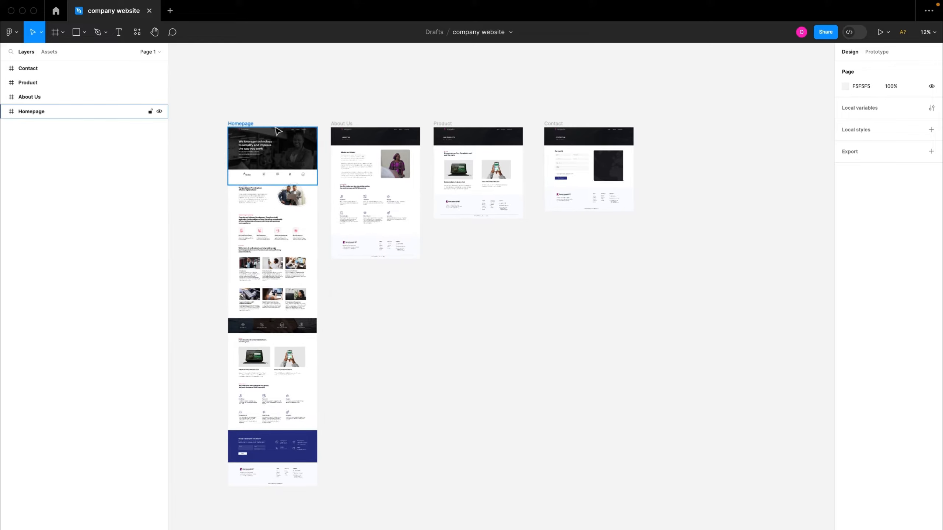
pyautogui.moveTo(202, 103); pyautogui.dragTo(280, 159)
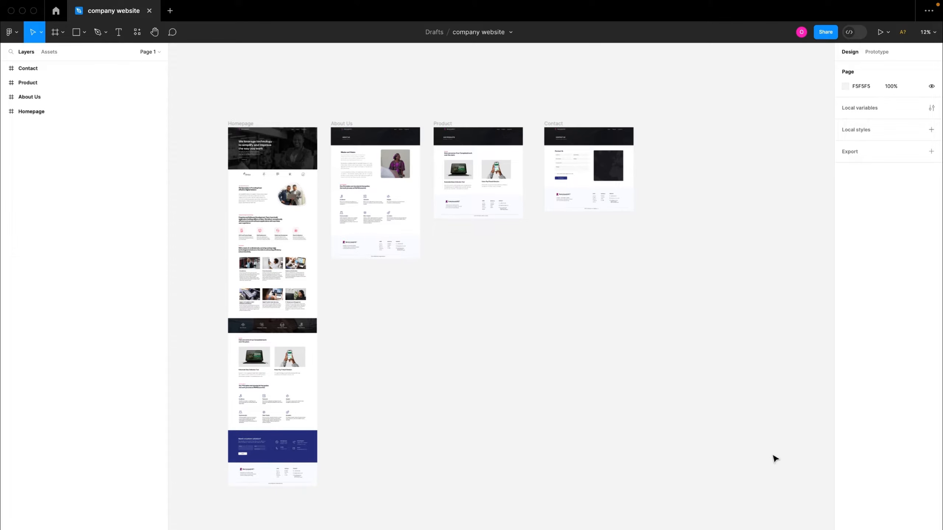
pyautogui.moveTo(760, 482); pyautogui.dragTo(760, 482)
pyautogui.click(575, 316)
pyautogui.scroll(2, 576, 316)
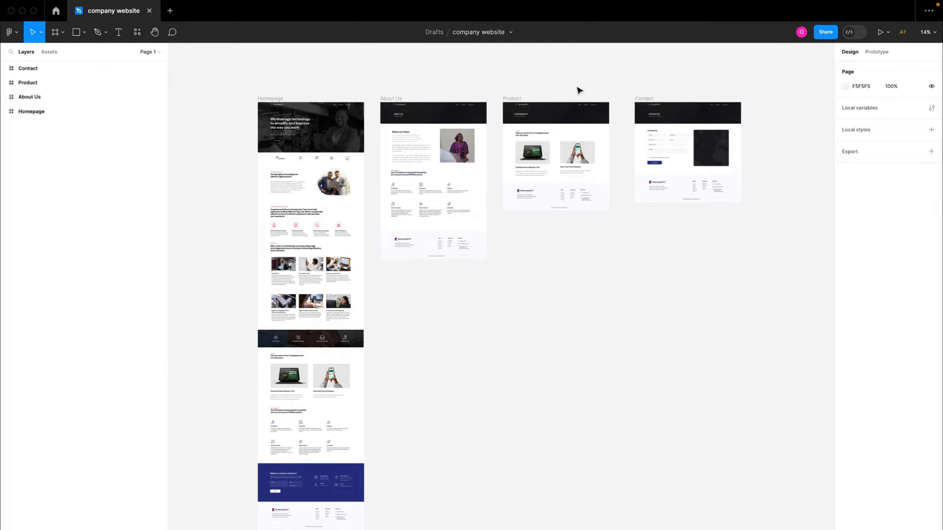
# Copy the Figma file's share link and return to the DhiWise Figma URL field
pyautogui.click(825, 32)
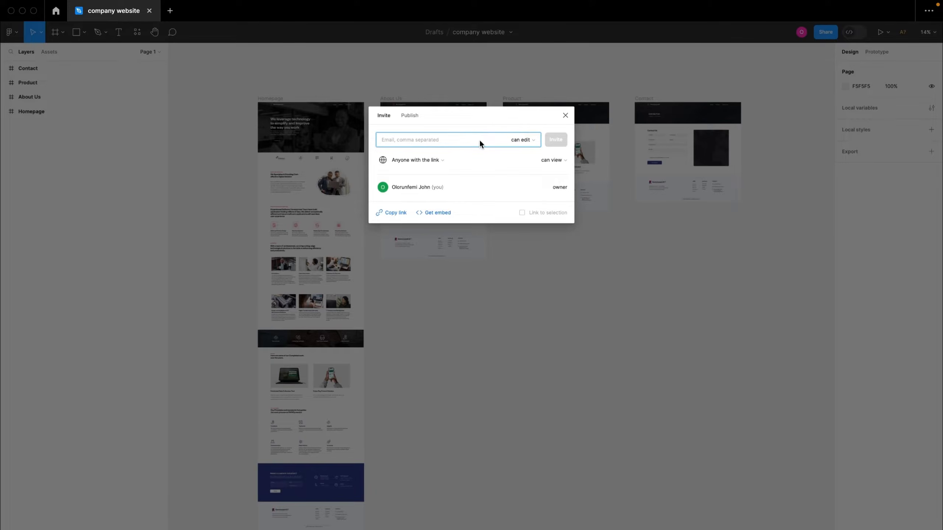
pyautogui.click(395, 215)
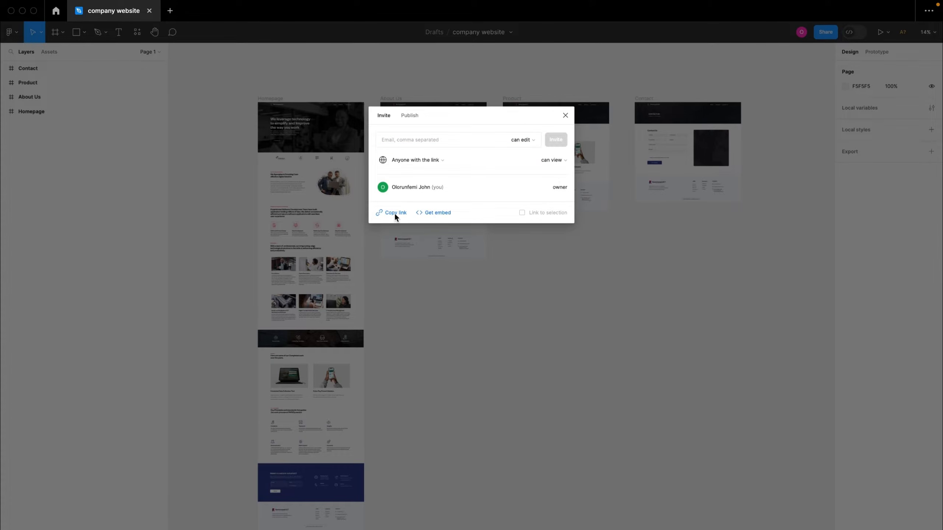
pyautogui.click(420, 268)
pyautogui.hotkey('ctrl', 'Left')
pyautogui.hotkey('ctrl', 'Right')
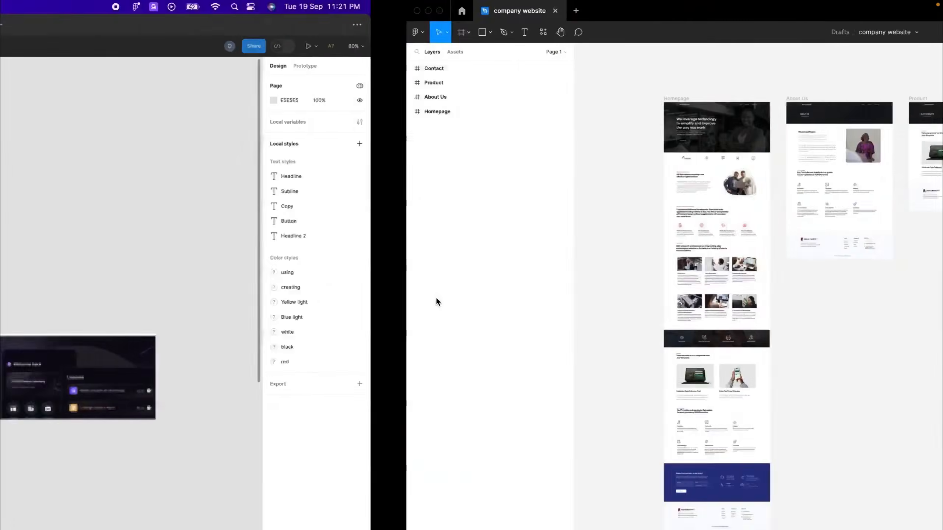
pyautogui.hotkey('ctrl', 'Right')
pyautogui.click(315, 436)
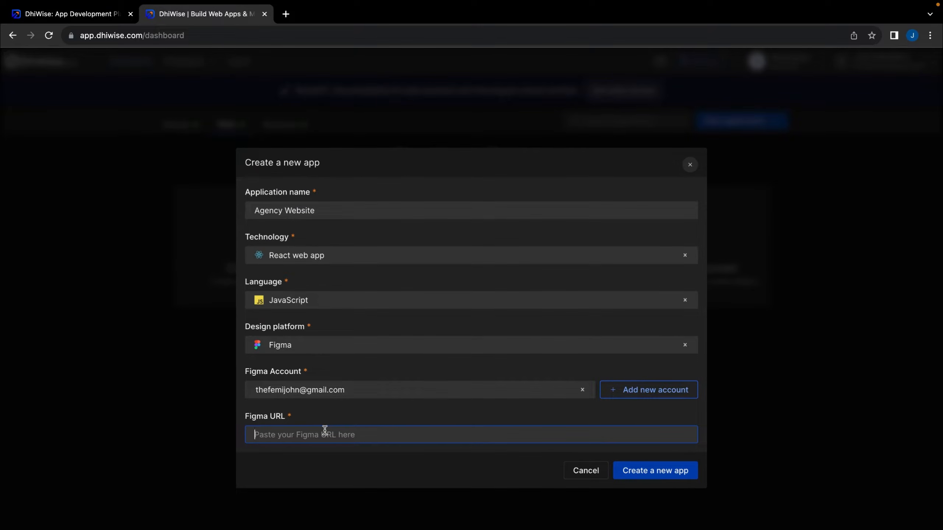
# Paste the Figma file link into the Figma URL field and create the app
pyautogui.press('super+v')
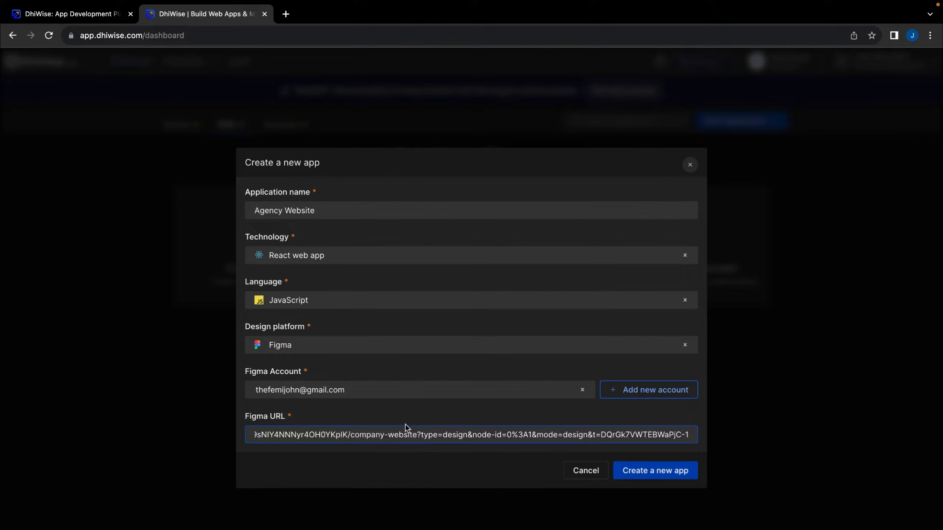
pyautogui.click(621, 471)
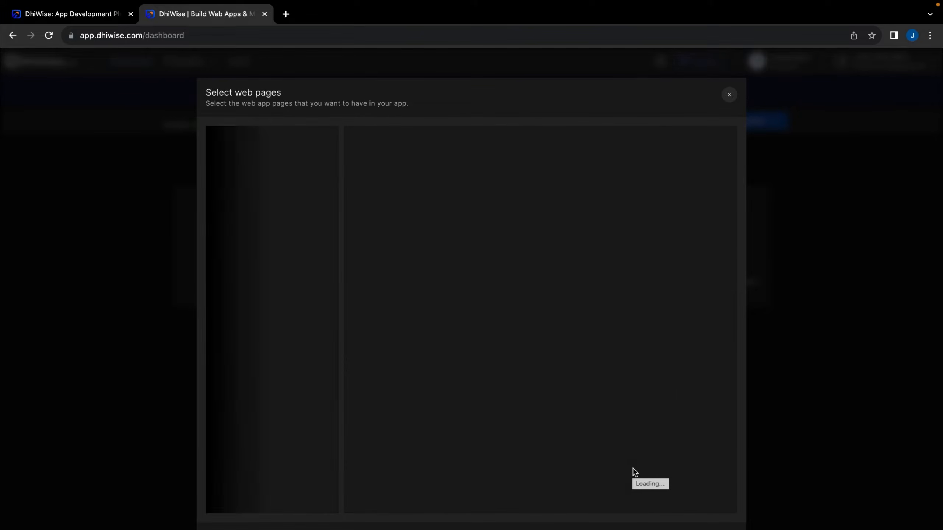
# Zoom in on the Homepage, About Us, Product and Contact frames in Figma, then return to DhiWise
pyautogui.hotkey('ctrl', 'Left')
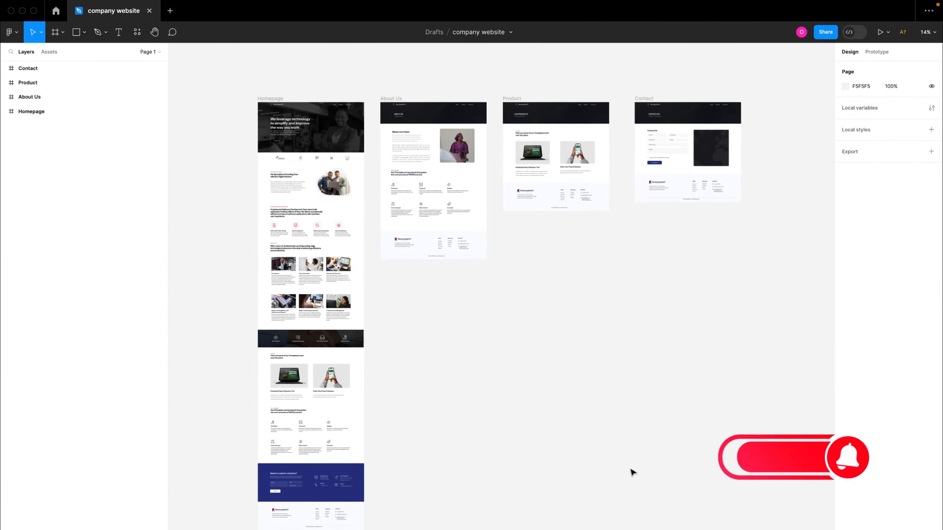
pyautogui.scroll(3, 535, 400)
pyautogui.scroll(4, 534, 400)
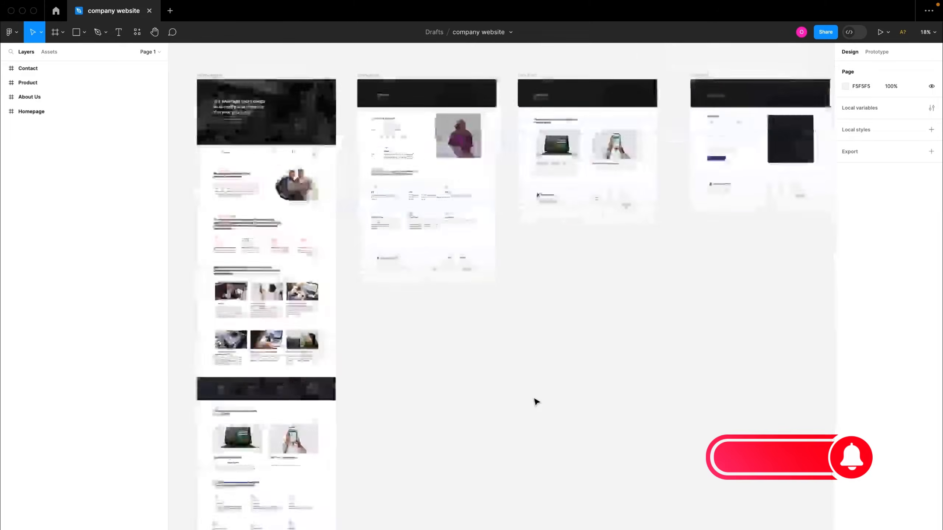
pyautogui.scroll(3, 534, 400)
pyautogui.scroll(2, 535, 401)
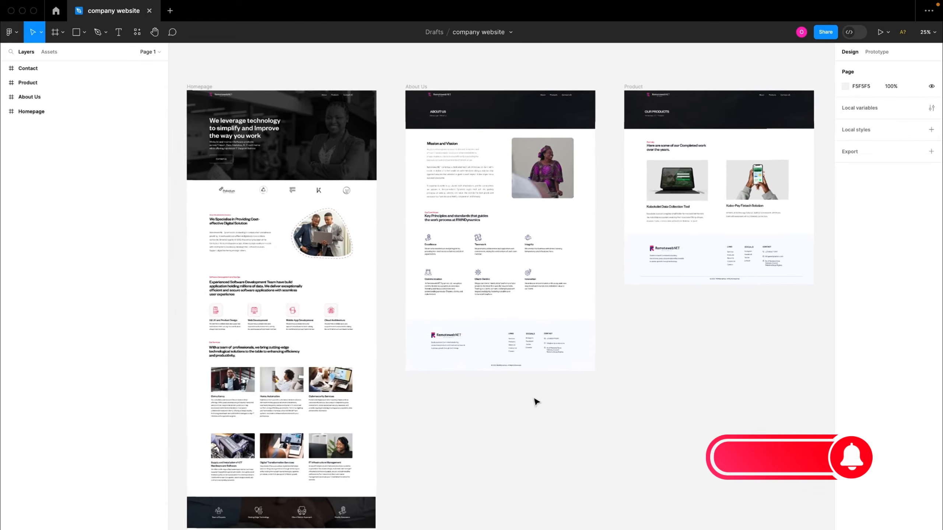
pyautogui.rightClick(533, 400)
pyautogui.click(493, 409)
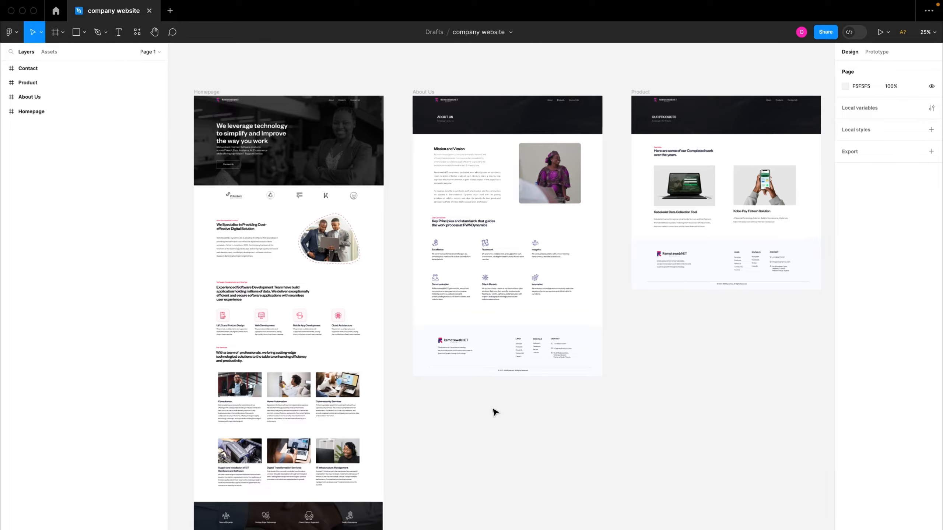
pyautogui.hotkey('ctrl', 'Right')
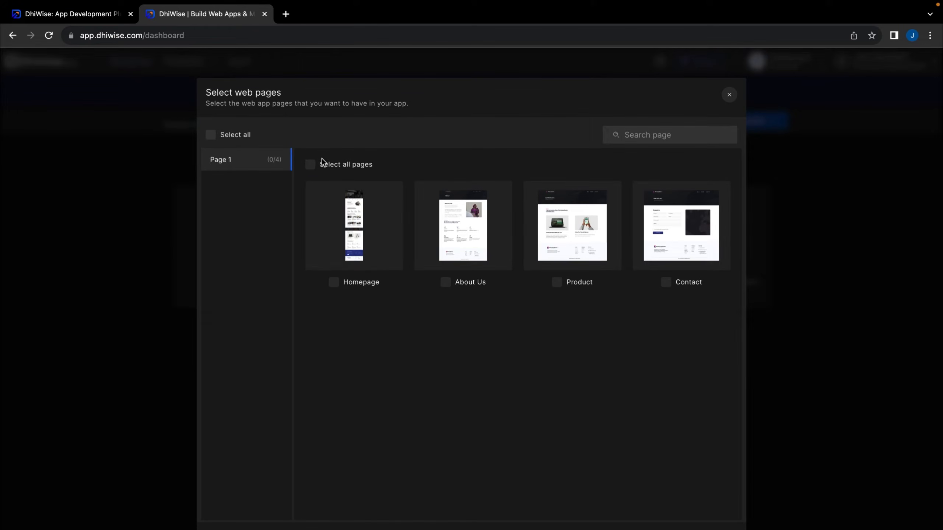
# Select all four pages (Homepage, About Us, Product, Contact) for the app
pyautogui.click(311, 165)
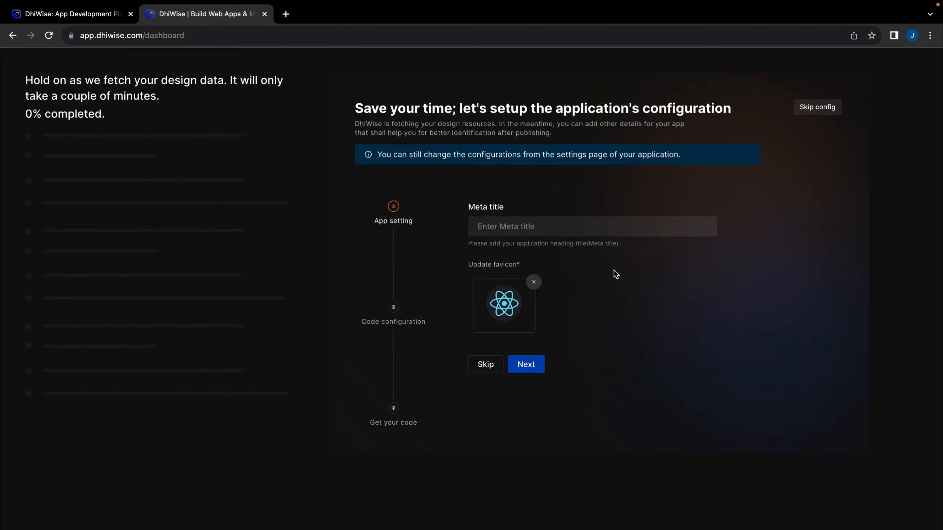
# Set the meta title to 'Company Website', keep the React favicon, and continue
pyautogui.click(575, 231)
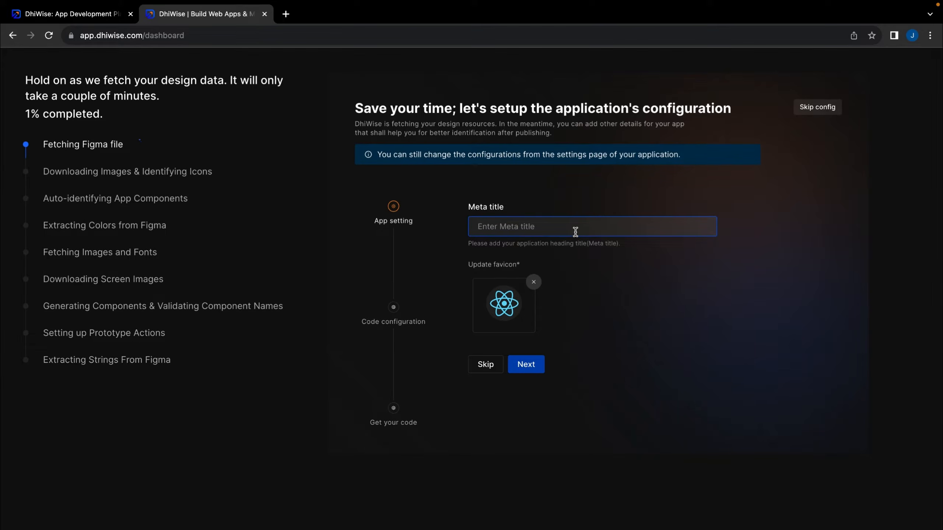
pyautogui.write('Web')
pyautogui.press('BackSpace')
pyautogui.press('BackSpace')
pyautogui.press('BackSpace')
pyautogui.write('Company ')
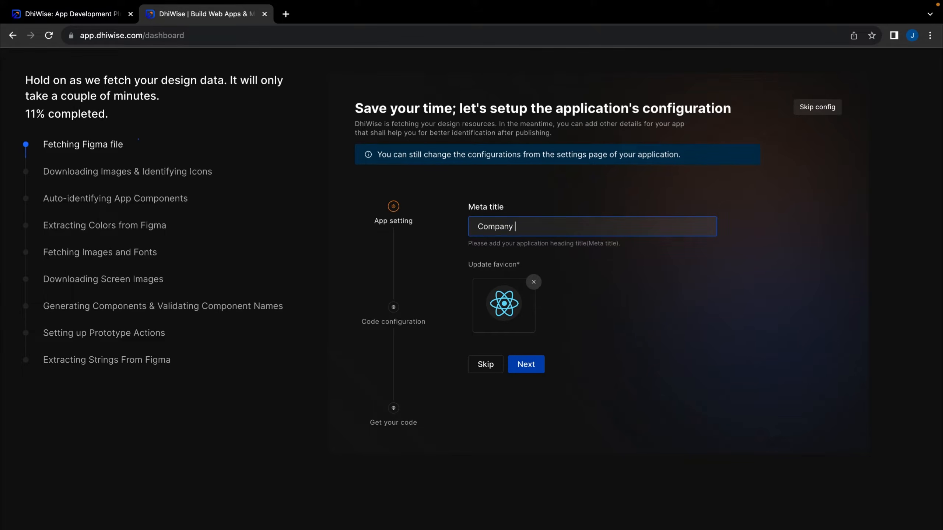
pyautogui.write('Website')
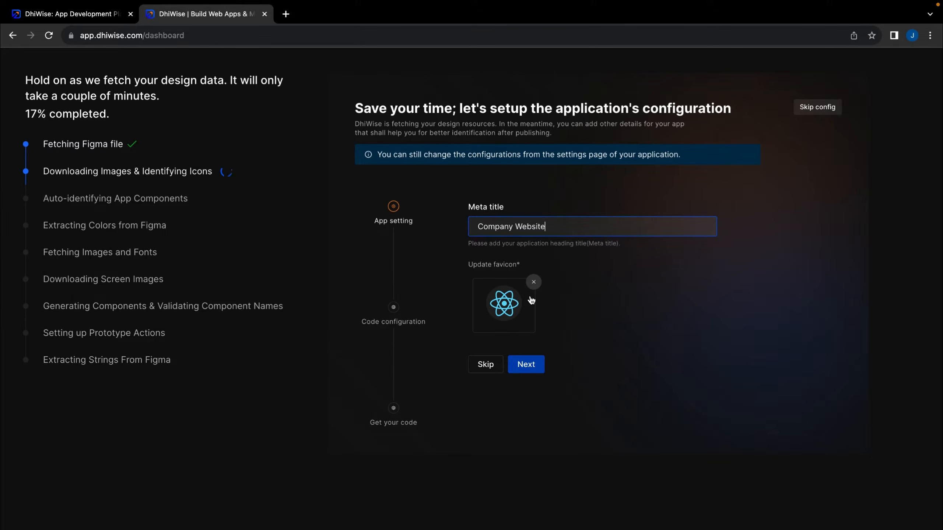
pyautogui.click(526, 365)
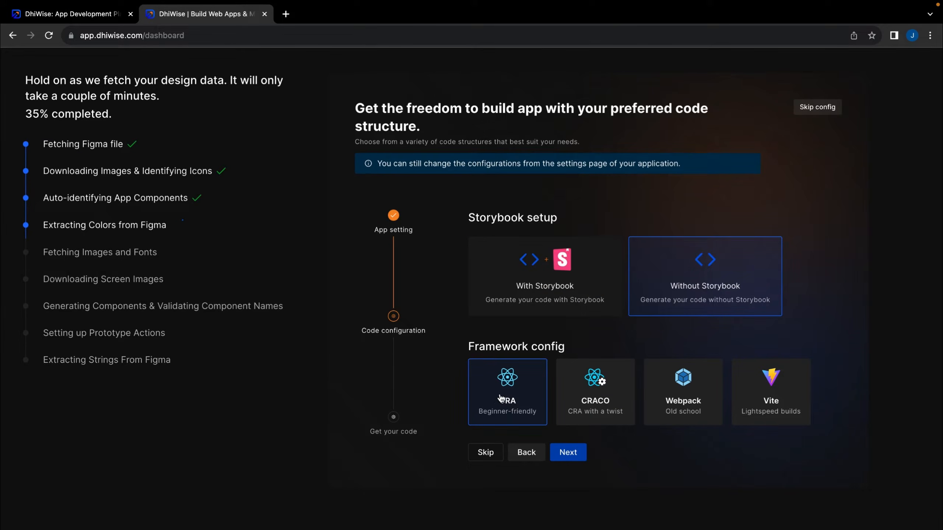
# Accept the CRA code configuration without Storybook and acknowledge the Get your code step
pyautogui.click(568, 451)
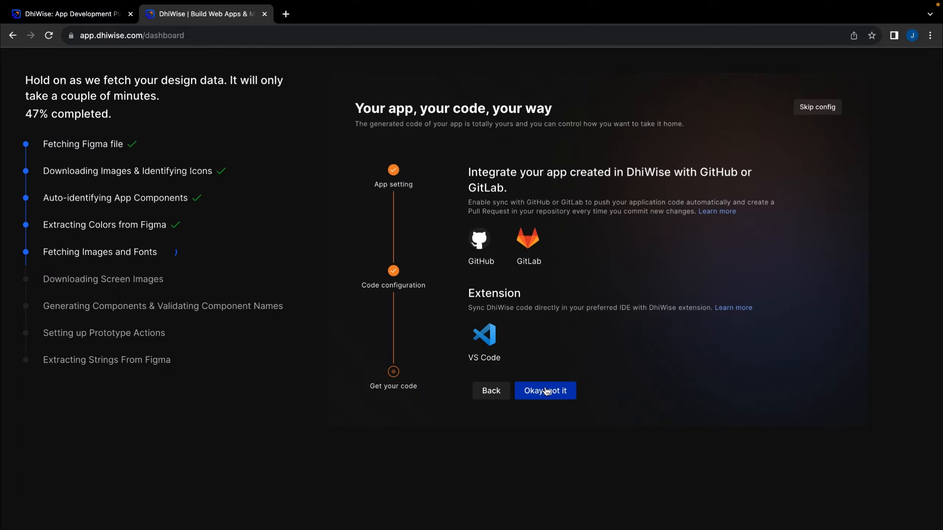
pyautogui.click(559, 392)
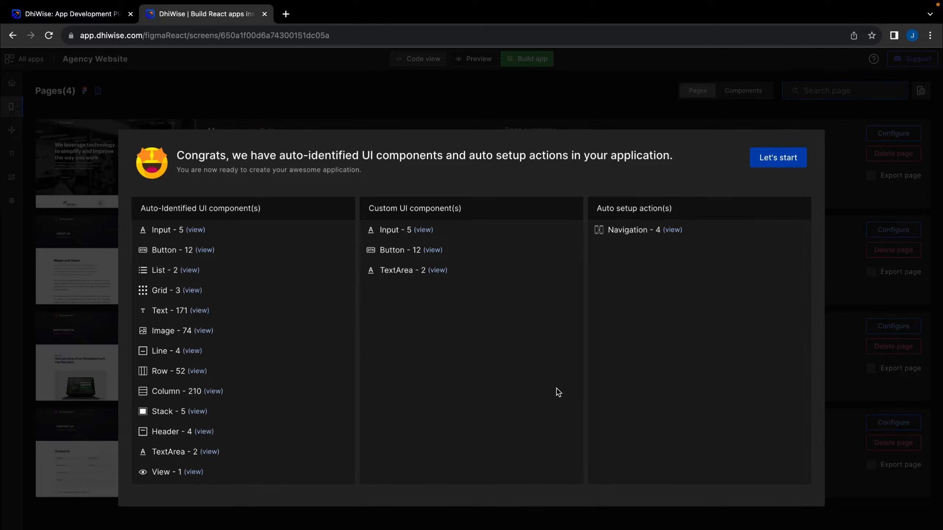
# Dismiss the components summary and features popup to open the Homepage in the editor
pyautogui.click(779, 159)
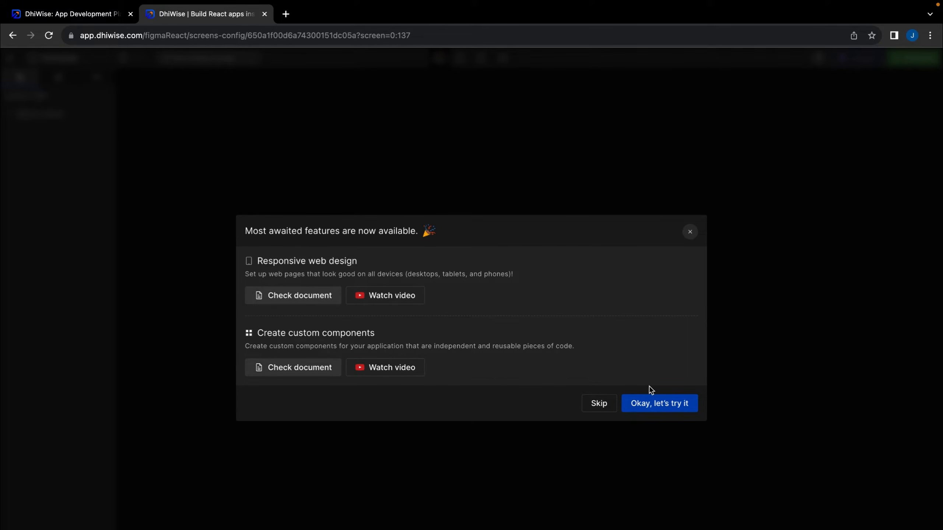
pyautogui.click(661, 406)
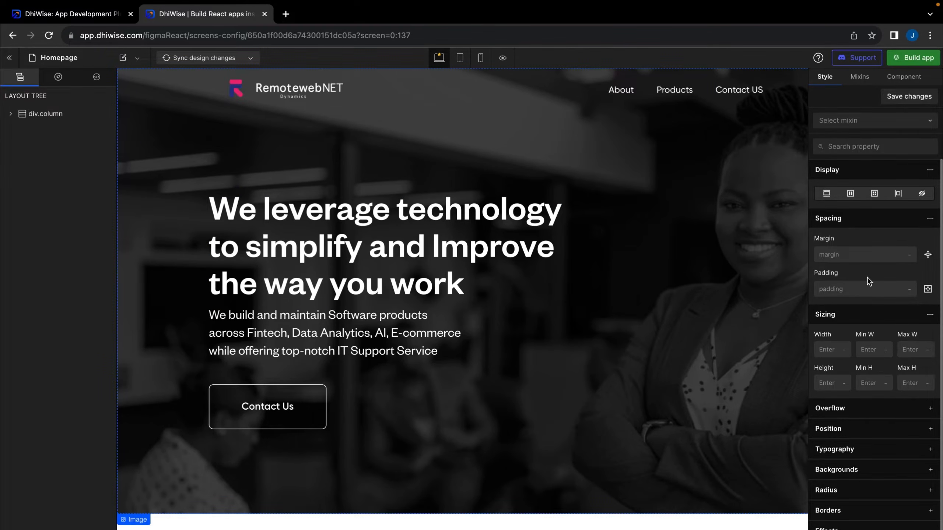
pyautogui.scroll(-1, 860, 371)
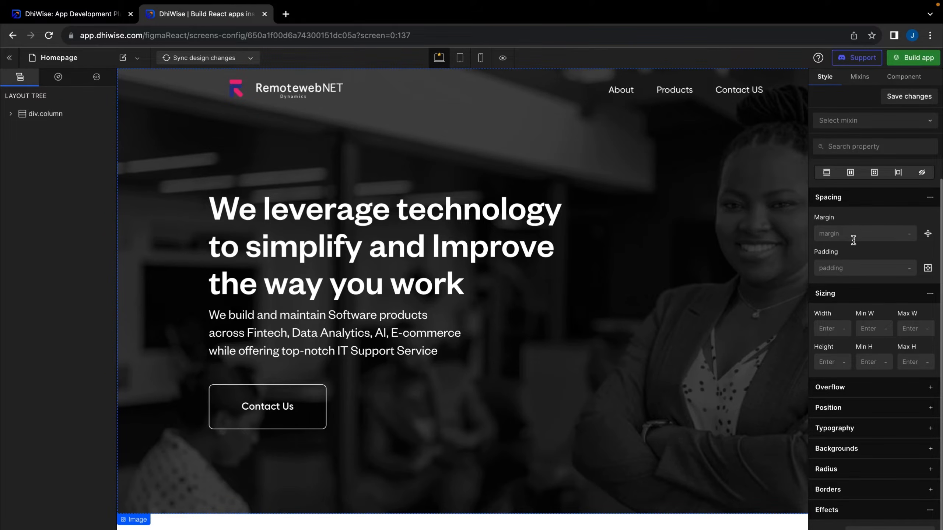
pyautogui.scroll(1, 854, 240)
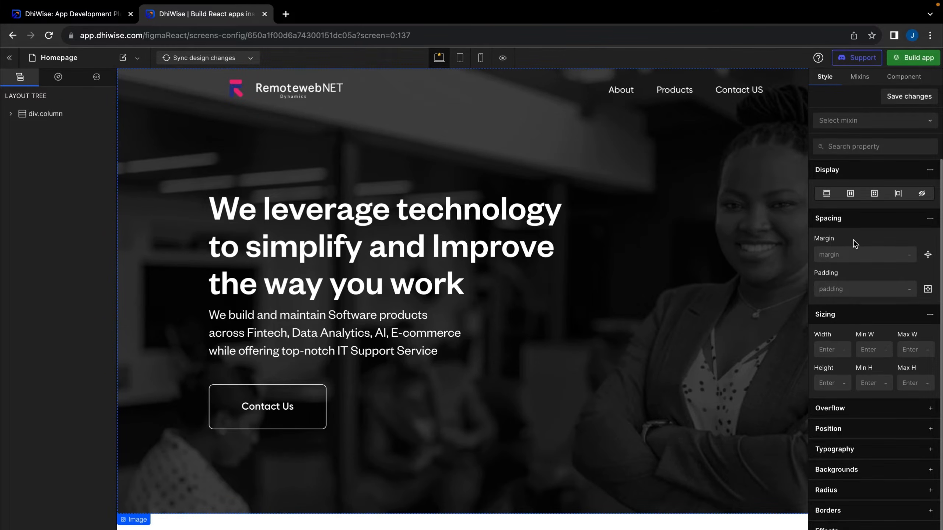
# Zoom Chrome out to 80% so more of the Homepage design fits
pyautogui.scroll(-3, 730, 268)
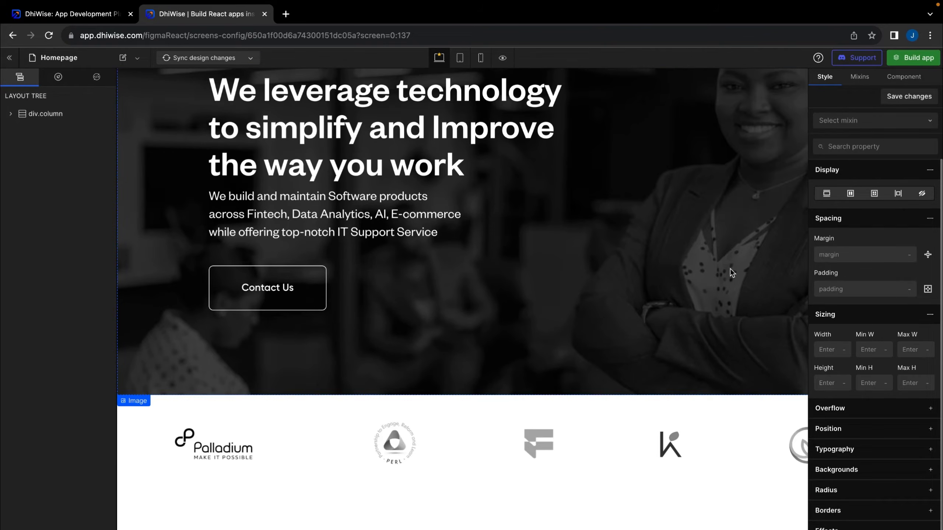
pyautogui.scroll(-15, 788, 220)
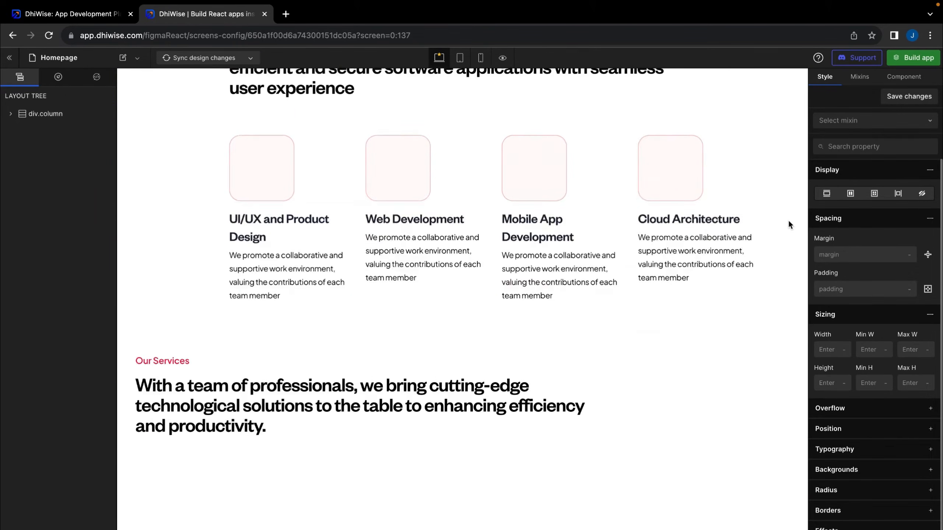
pyautogui.scroll(18, 788, 221)
pyautogui.click(929, 35)
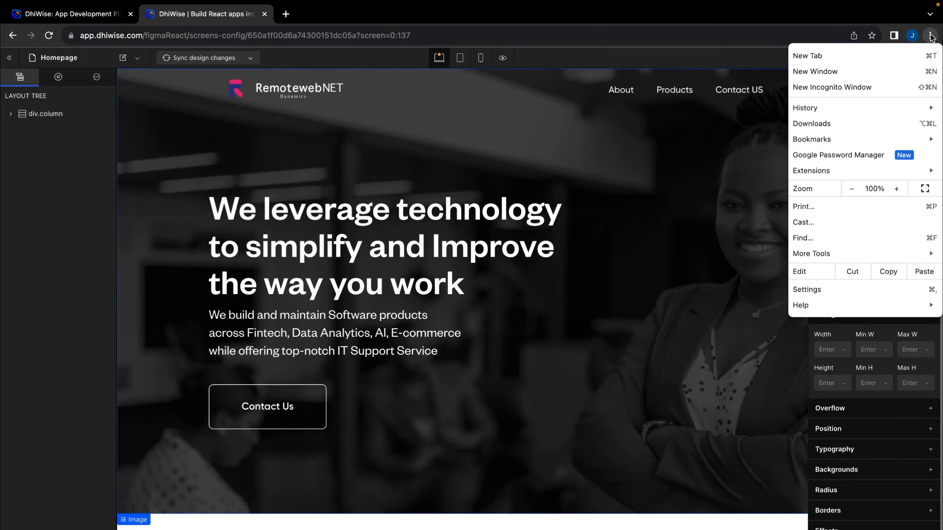
pyautogui.click(852, 189)
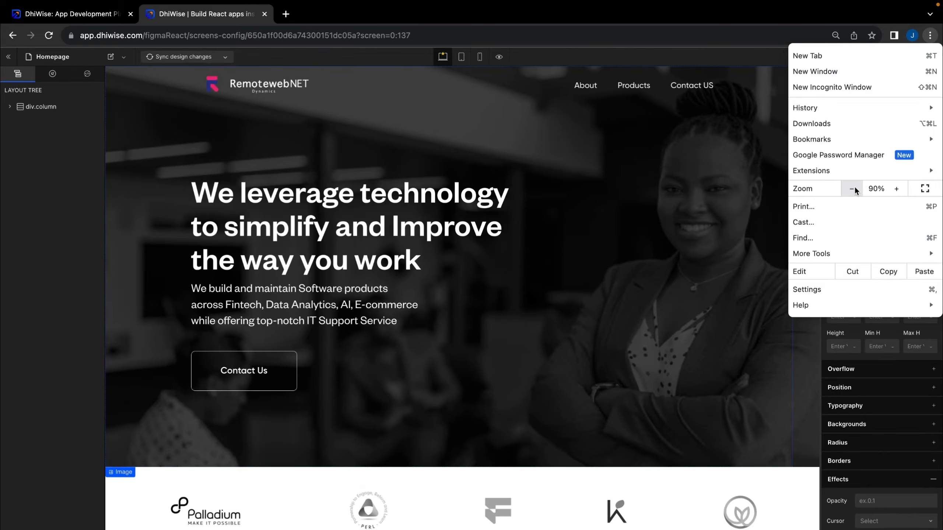
pyautogui.click(852, 188)
pyautogui.click(62, 243)
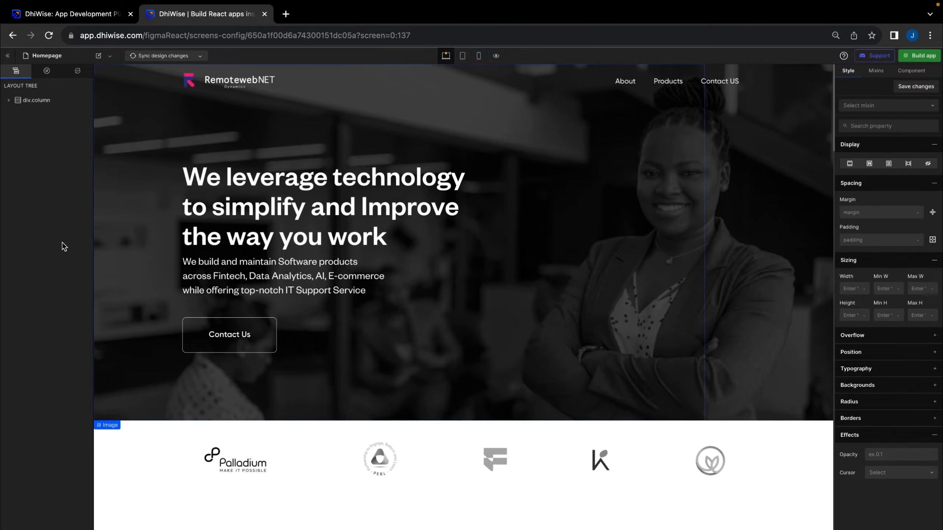
# Scroll through the Homepage from hero to footer and back toward the top
pyautogui.scroll(-5, 470, 316)
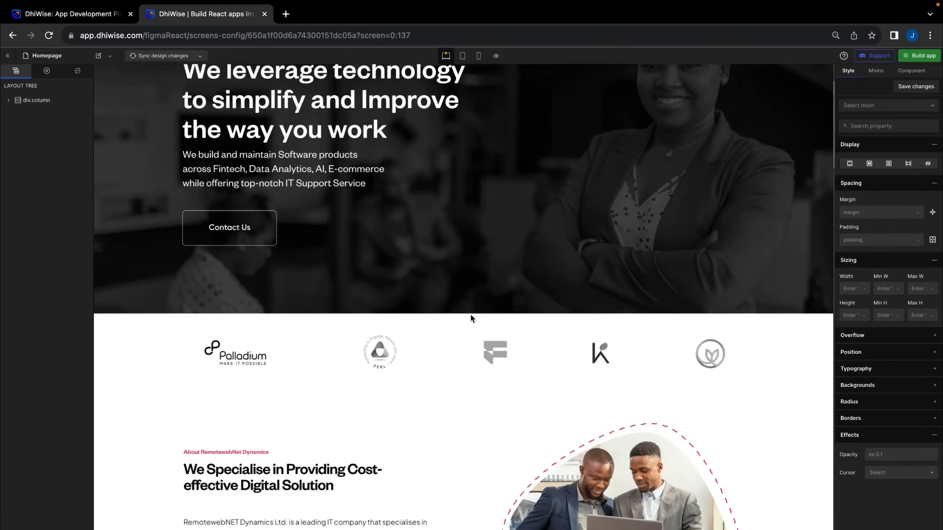
pyautogui.scroll(-2, 471, 315)
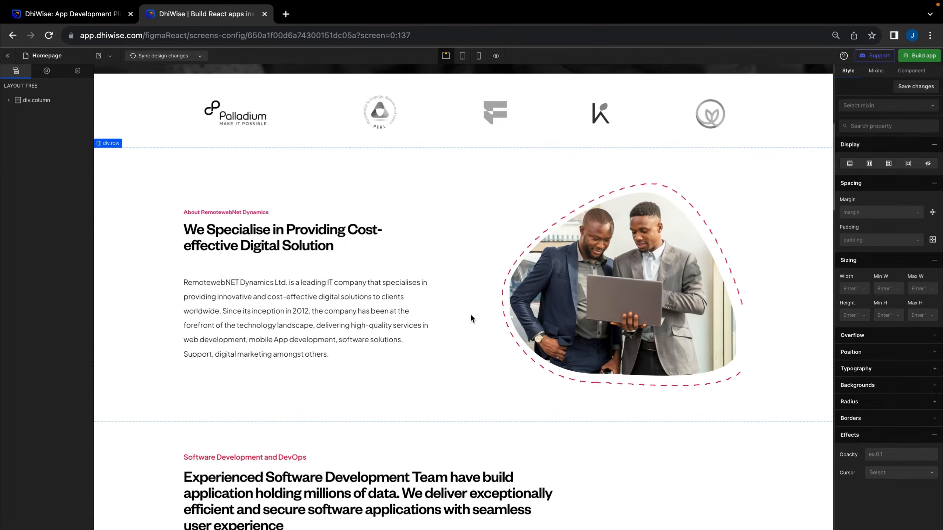
pyautogui.scroll(7, 470, 315)
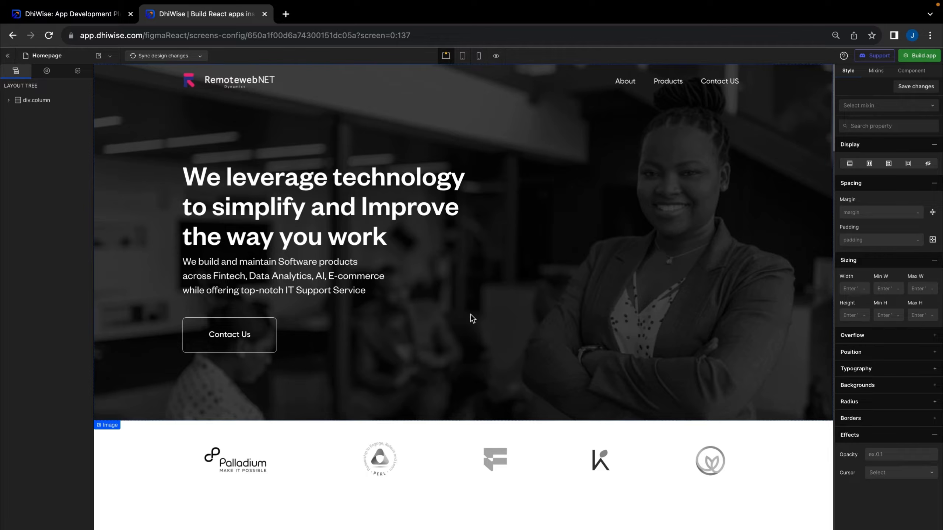
pyautogui.scroll(-15, 470, 319)
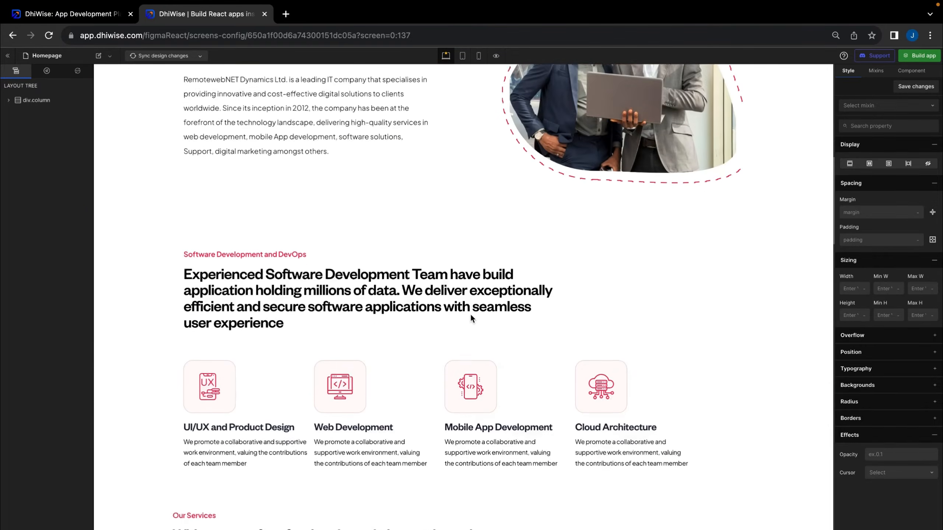
pyautogui.scroll(-8, 471, 319)
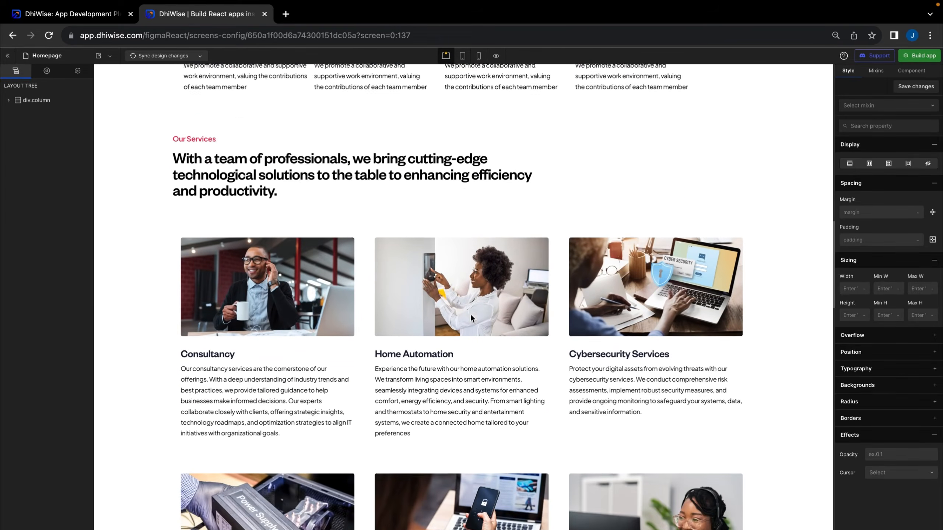
pyautogui.scroll(-10, 470, 314)
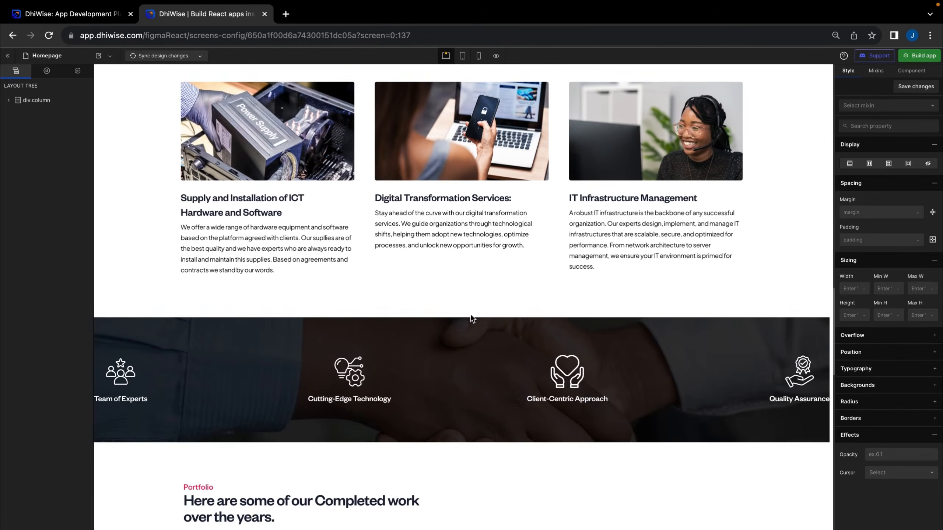
pyautogui.scroll(-12, 471, 315)
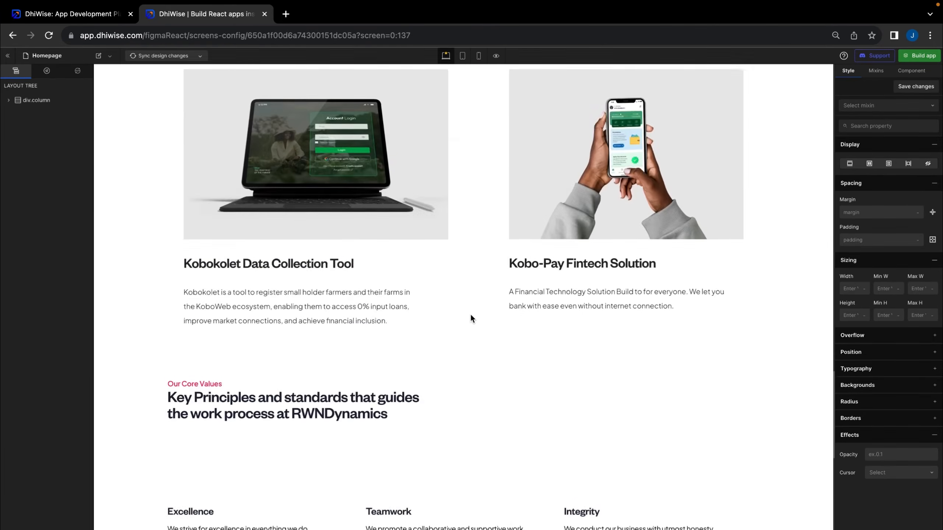
pyautogui.scroll(-10, 470, 314)
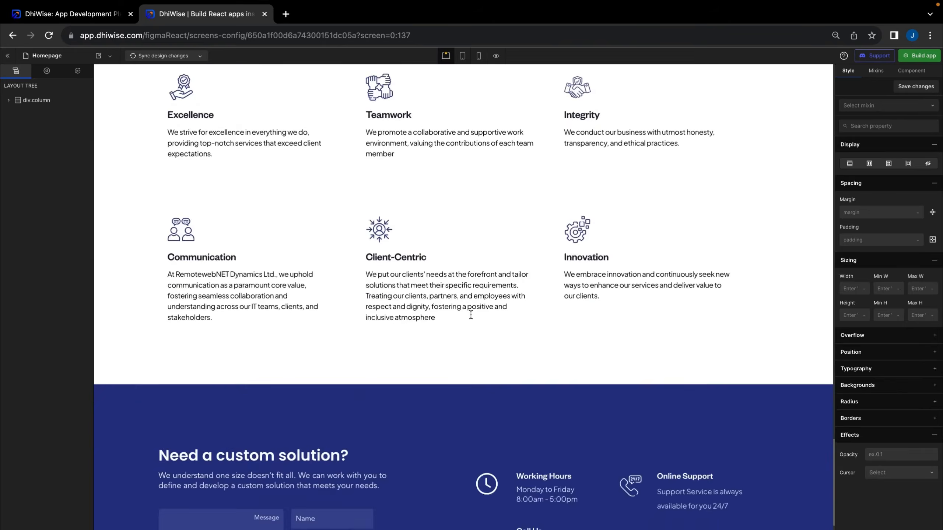
pyautogui.scroll(-4, 470, 313)
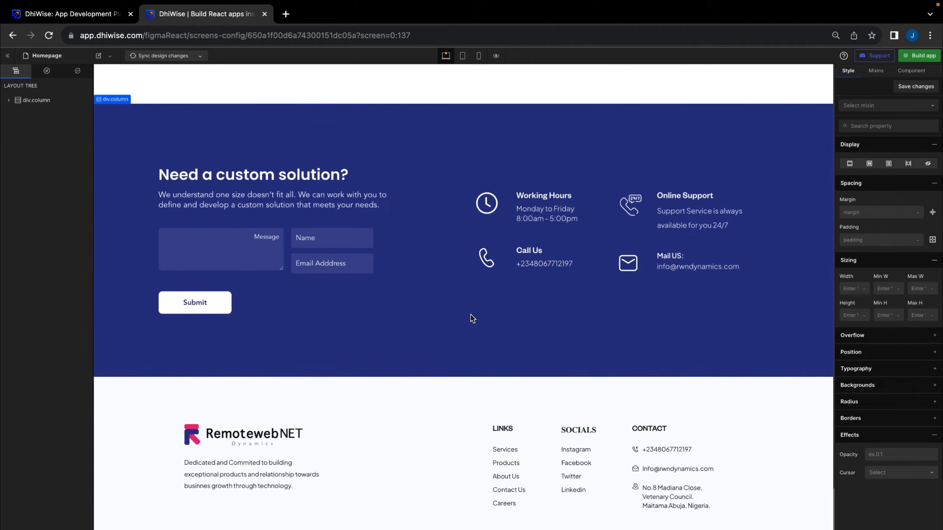
pyautogui.scroll(6, 471, 315)
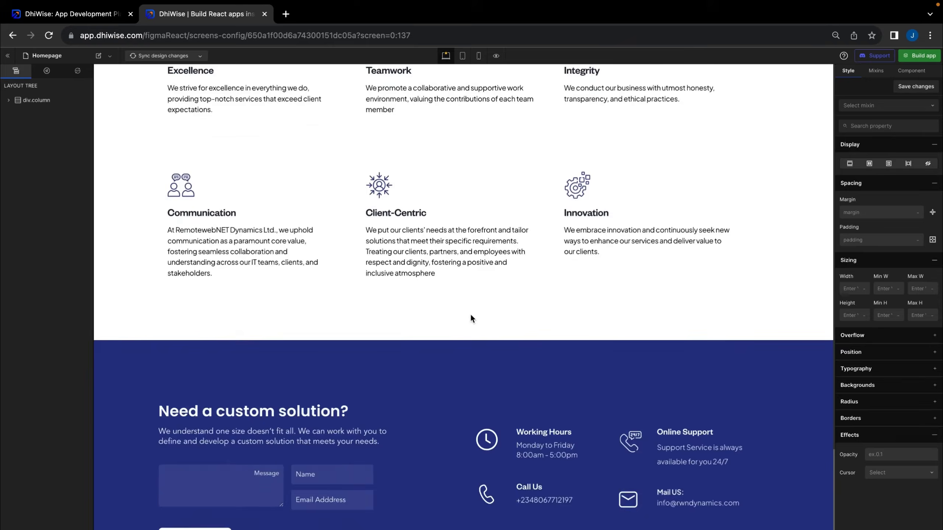
pyautogui.scroll(20, 471, 315)
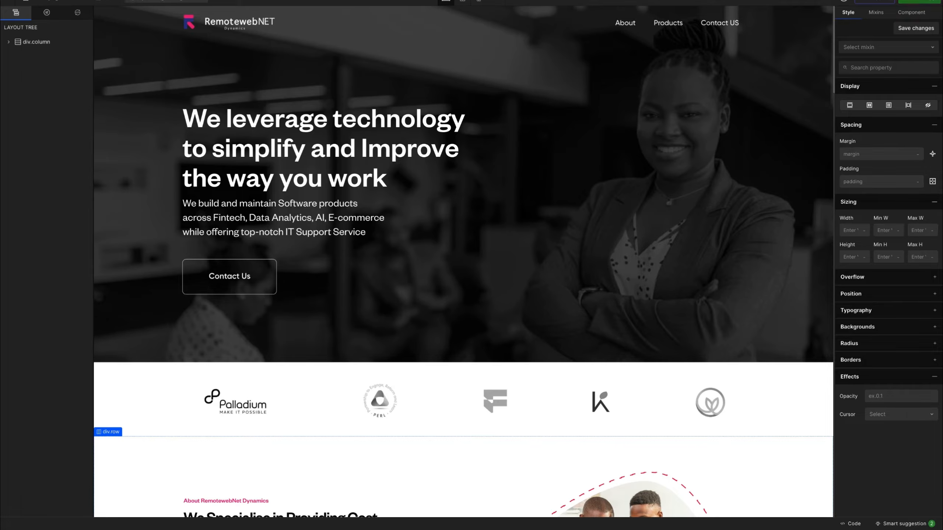
# Reset the browser page zoom back to 100%
pyautogui.click(936, 0)
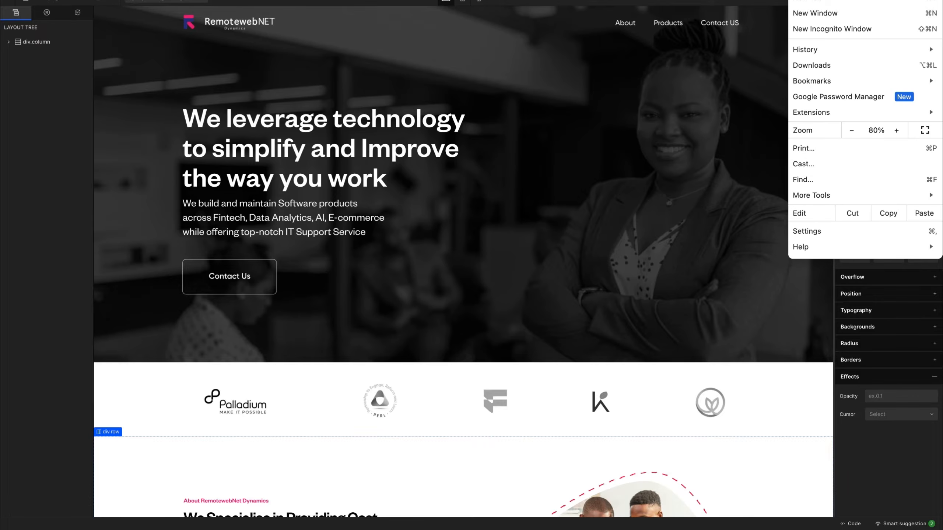
pyautogui.click(899, 129)
pyautogui.click(899, 129)
pyautogui.click(775, 316)
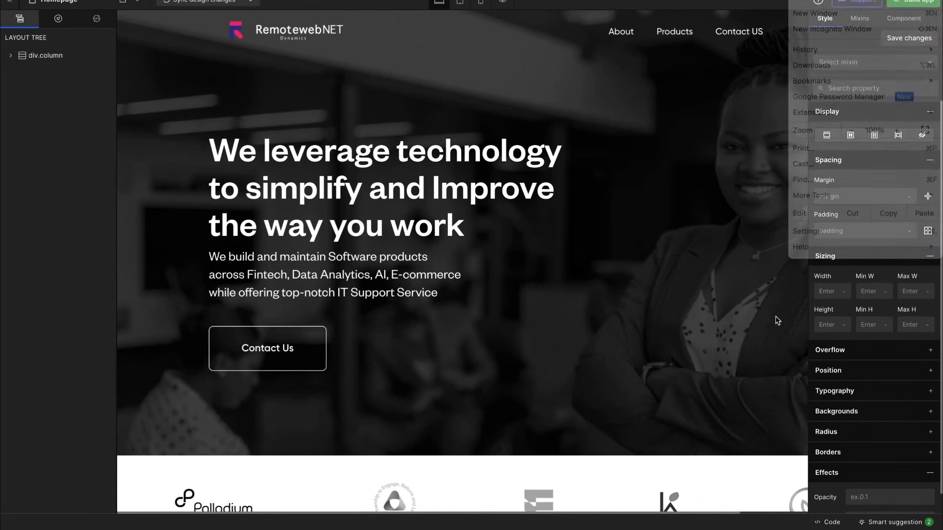
# Open the Homepage's generated code and browse src/pages/Homepage to select index.jsx
pyautogui.click(830, 523)
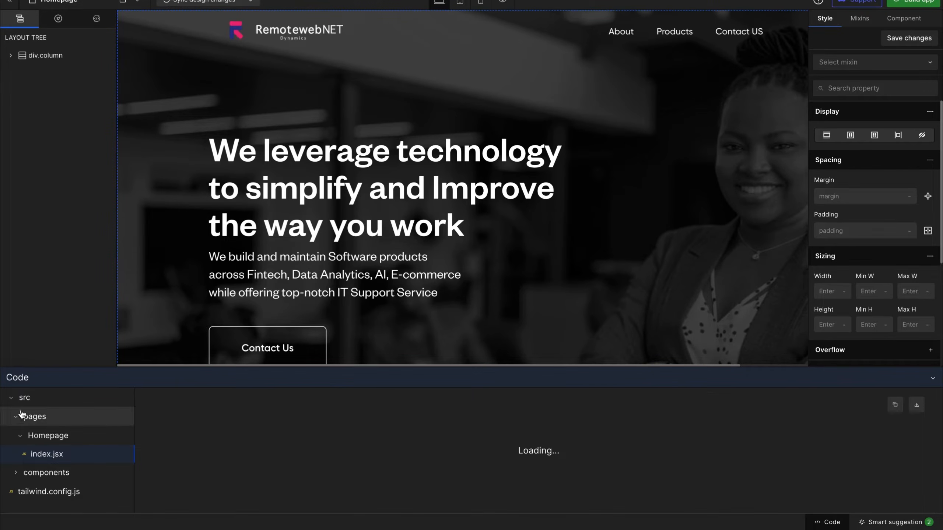
pyautogui.click(16, 399)
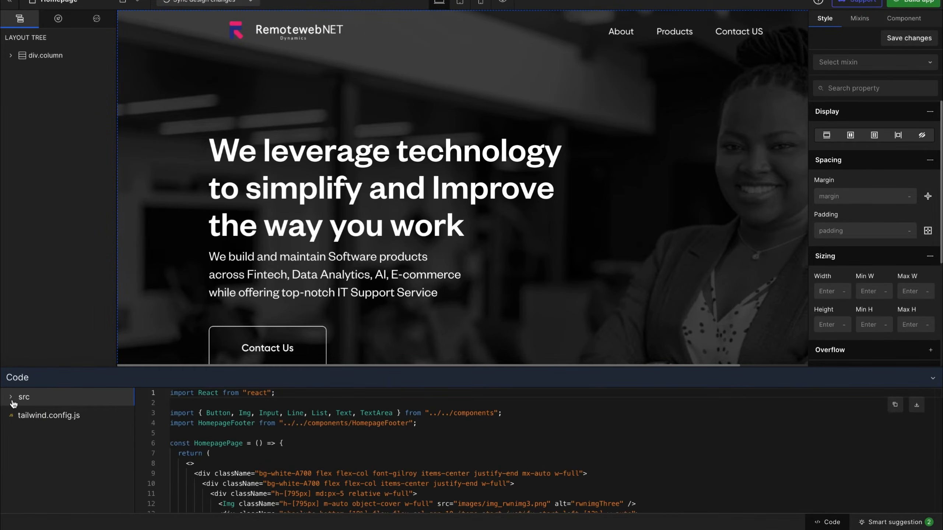
pyautogui.click(33, 404)
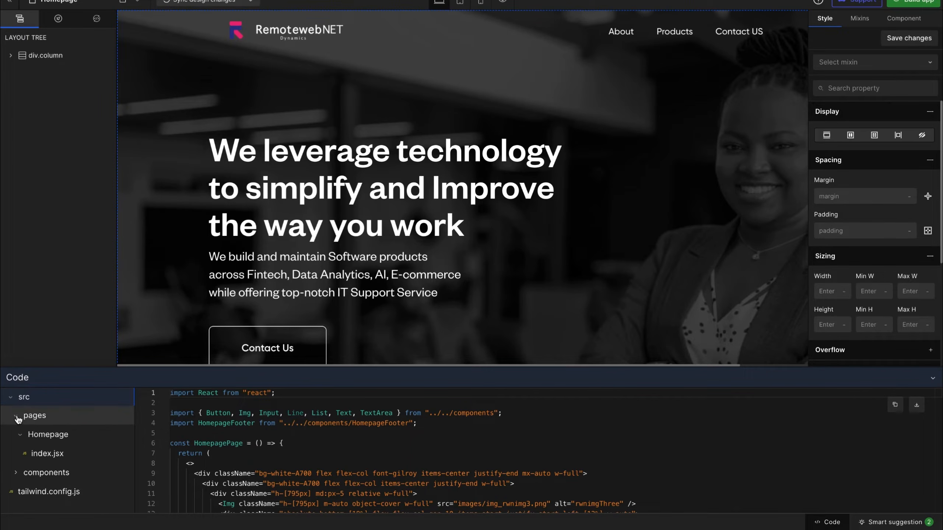
pyautogui.click(17, 417)
pyautogui.click(17, 418)
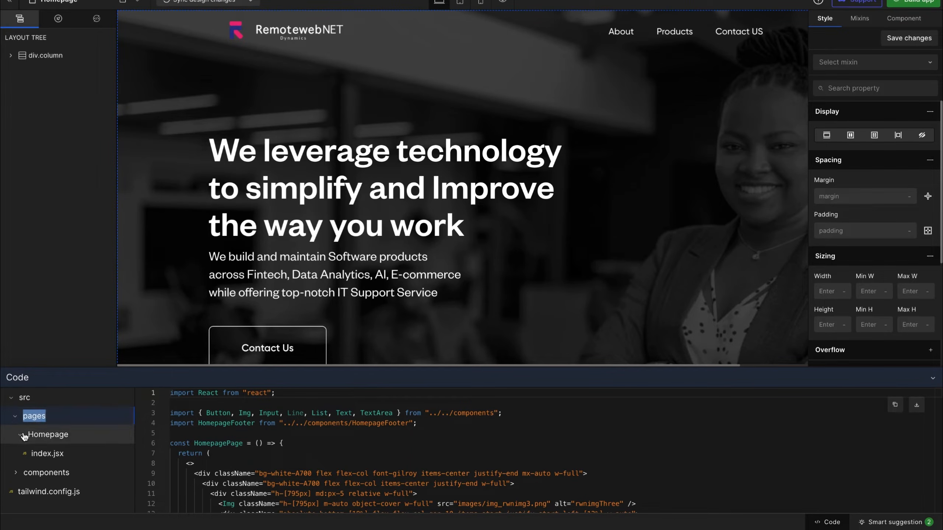
pyautogui.click(23, 436)
pyautogui.click(22, 436)
pyautogui.click(33, 451)
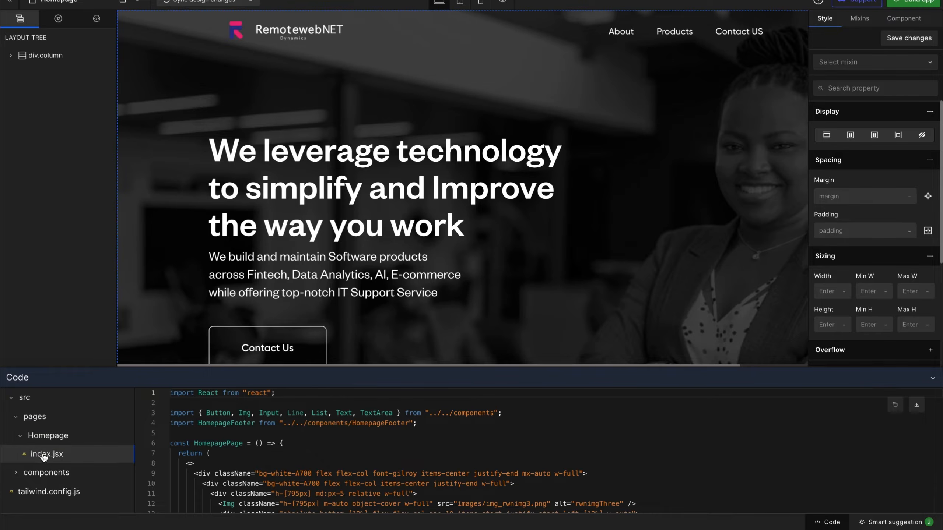
# Collapse the Homepage, pages and src folders and close the Code panel
pyautogui.click(22, 438)
pyautogui.click(20, 422)
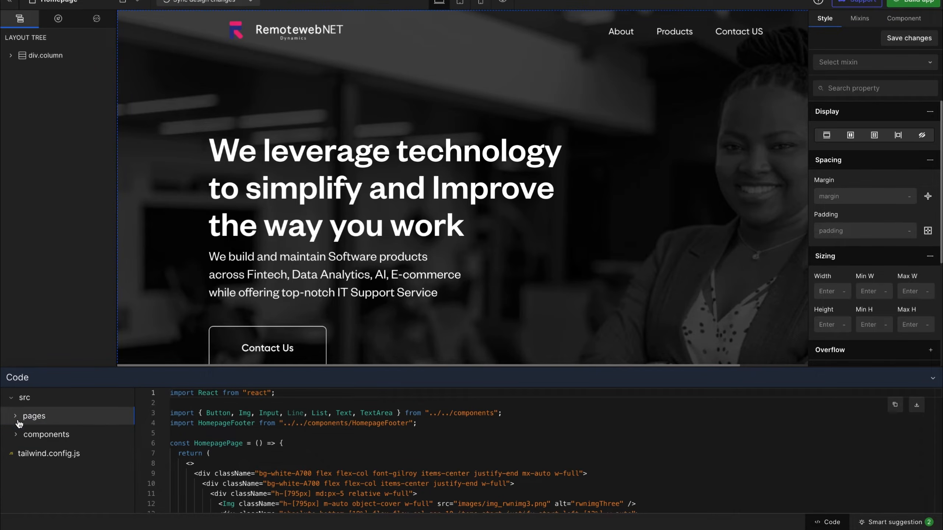
pyautogui.click(23, 397)
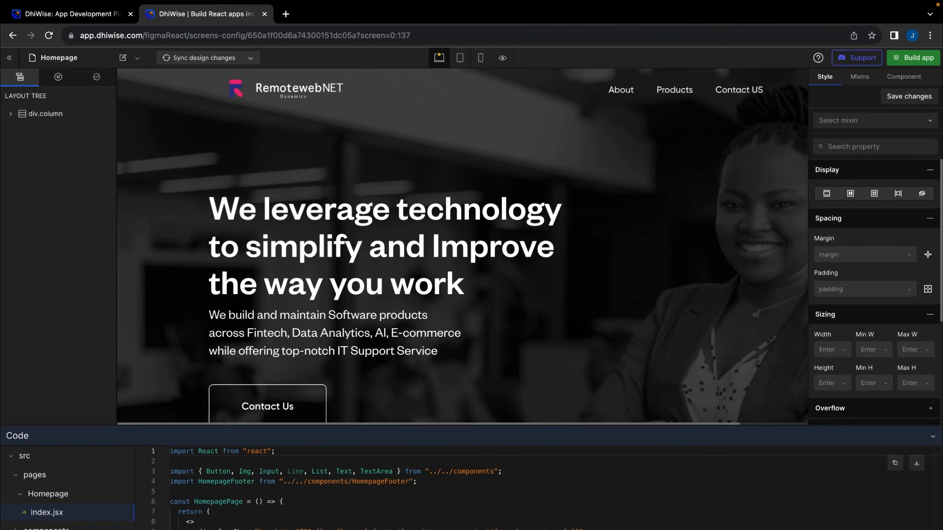
pyautogui.click(933, 436)
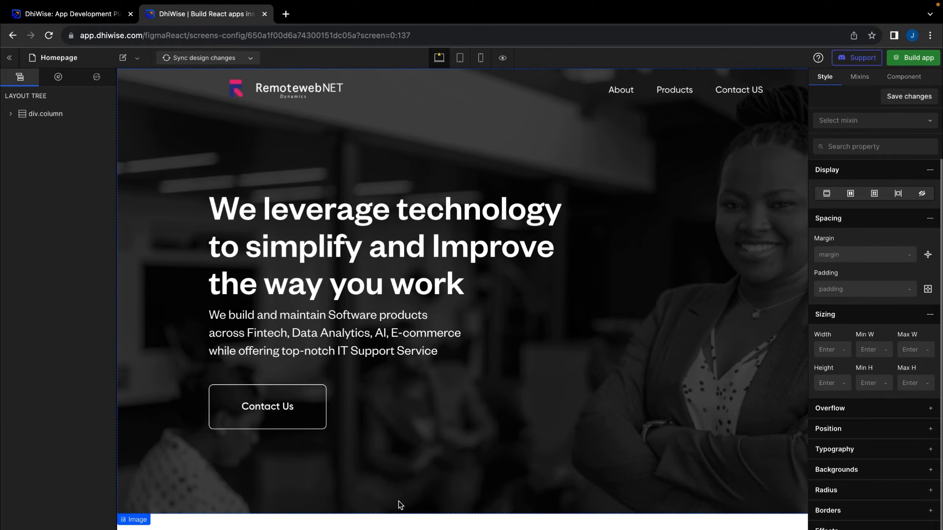
pyautogui.scroll(-5, 398, 505)
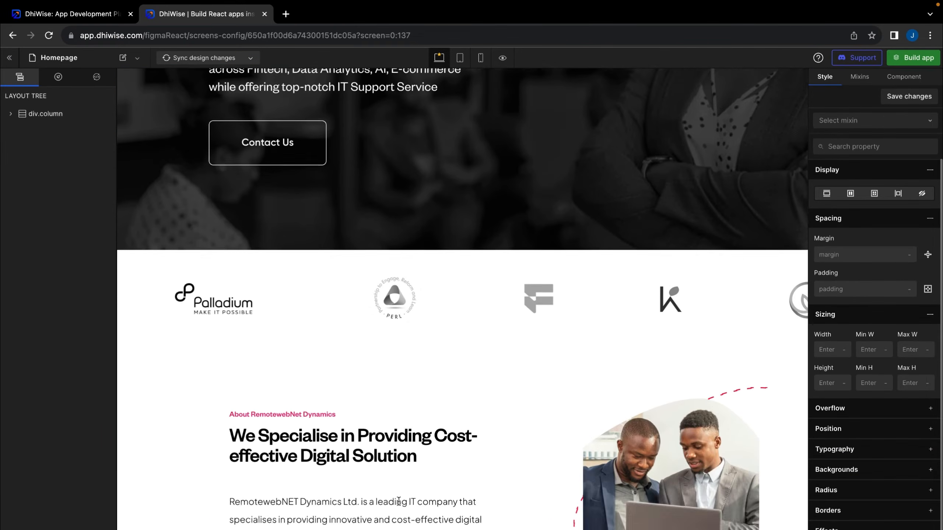
pyautogui.scroll(5, 399, 501)
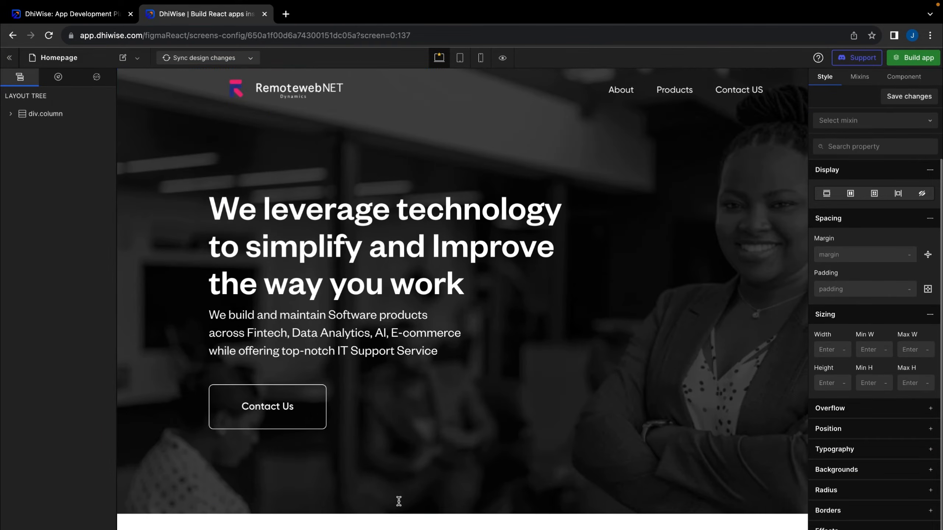
pyautogui.click(481, 60)
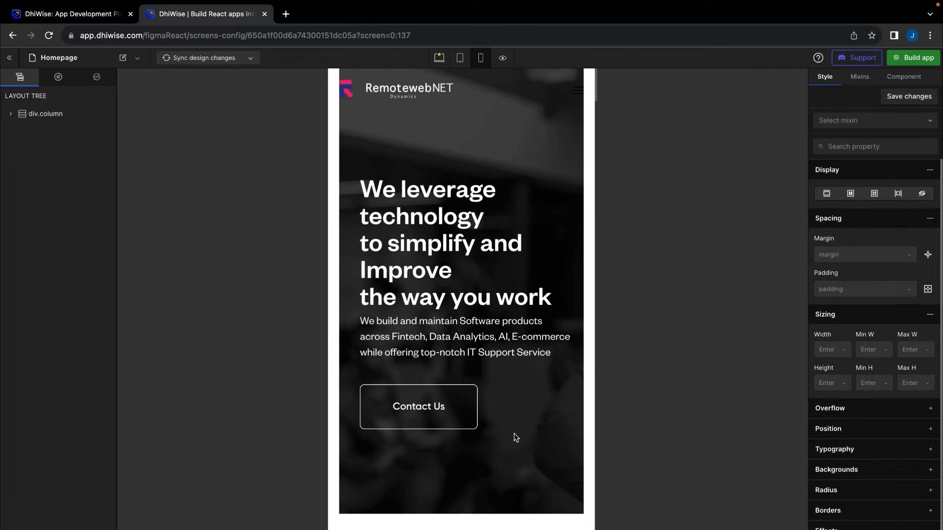
pyautogui.scroll(-2, 515, 434)
pyautogui.scroll(-20, 514, 433)
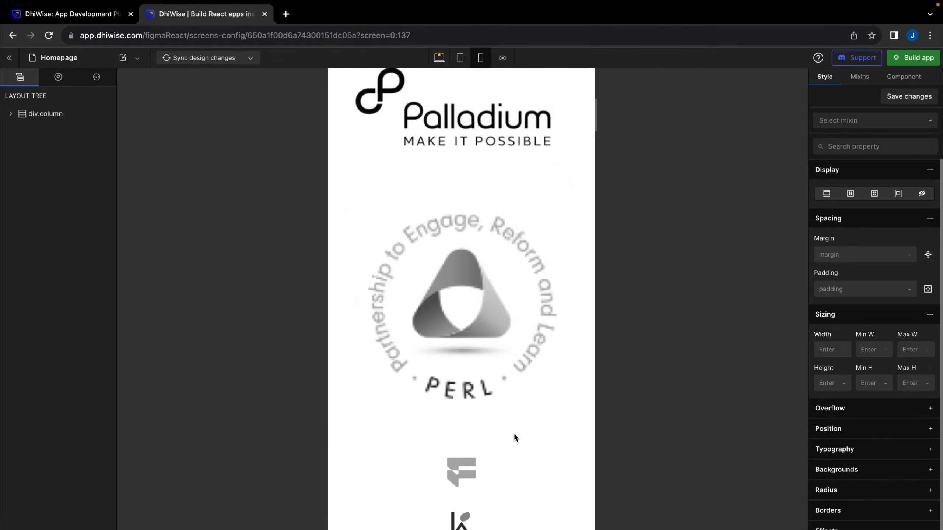
pyautogui.scroll(-9, 514, 433)
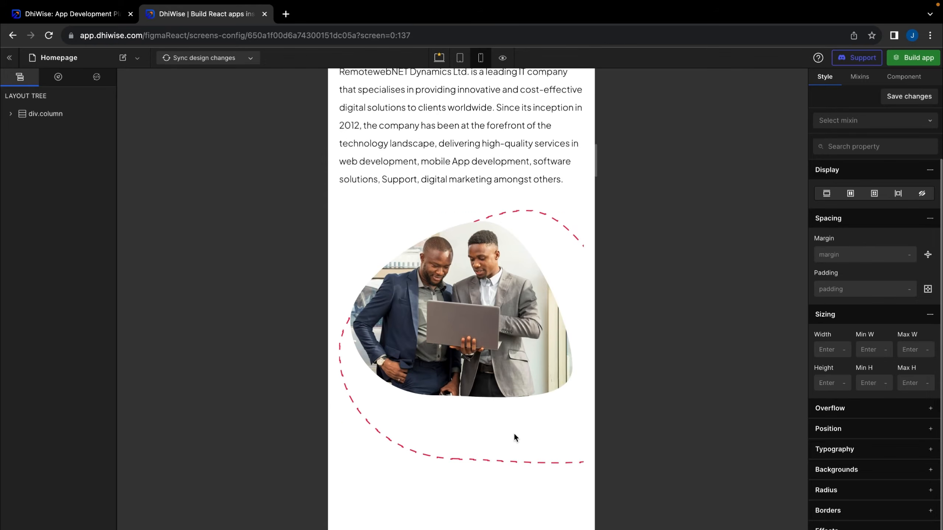
pyautogui.scroll(4, 514, 434)
pyautogui.scroll(1, 514, 434)
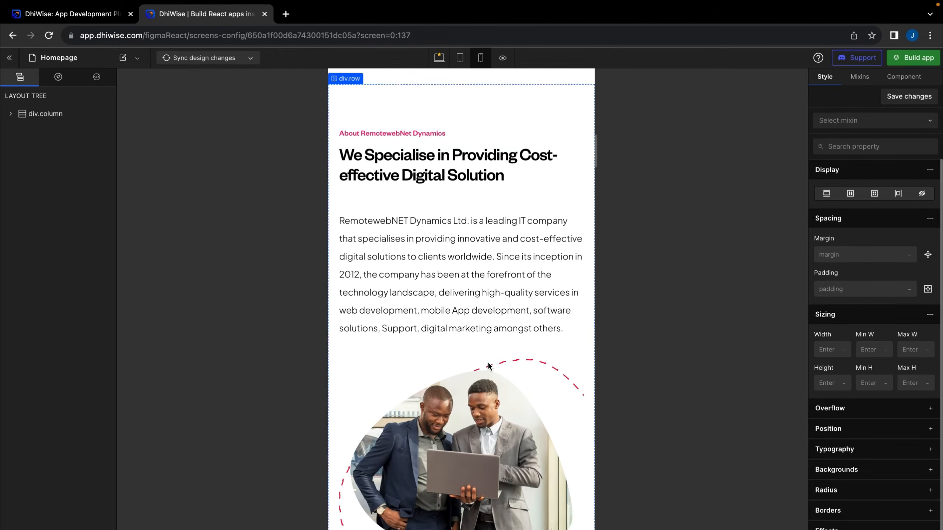
pyautogui.scroll(-17, 482, 263)
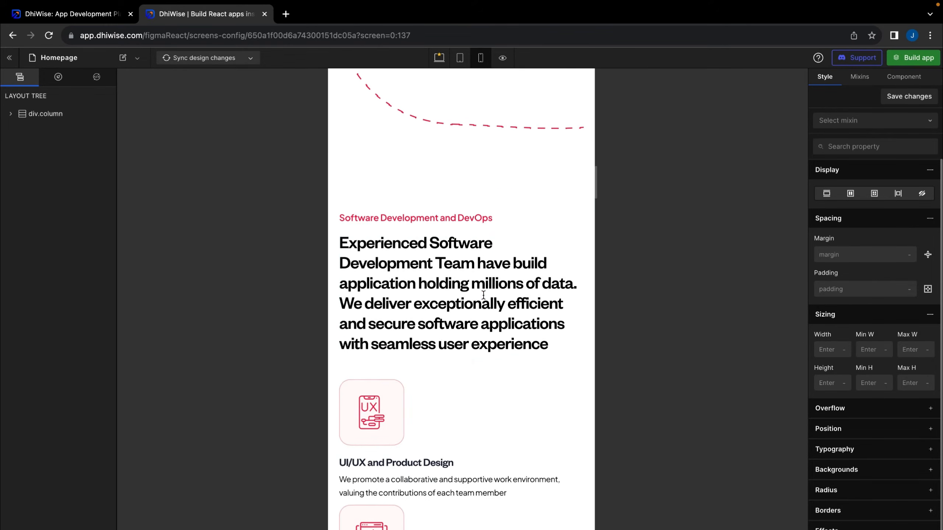
pyautogui.scroll(-2, 483, 296)
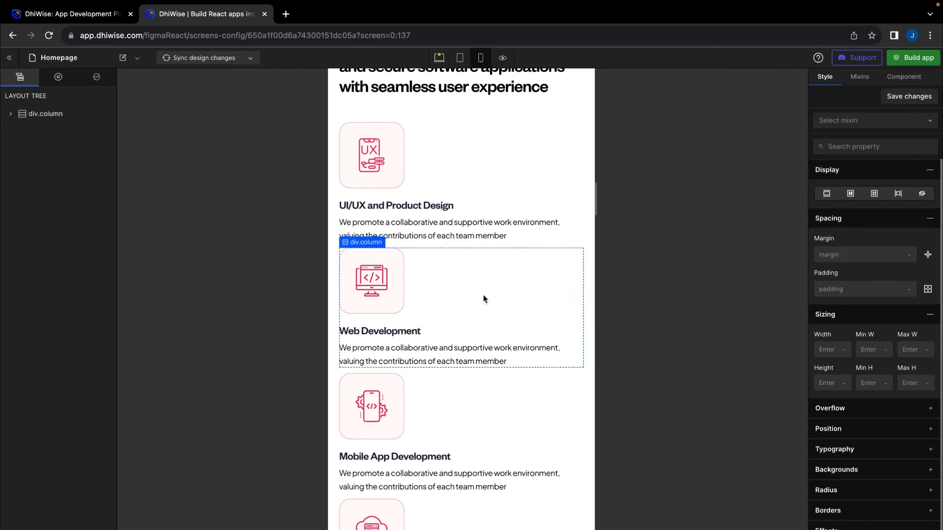
pyautogui.scroll(-18, 483, 298)
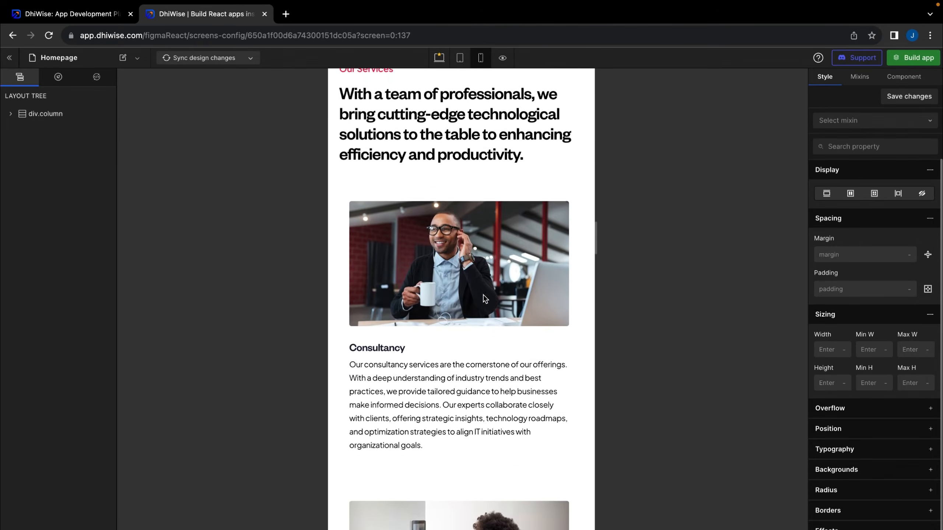
pyautogui.scroll(-20, 485, 299)
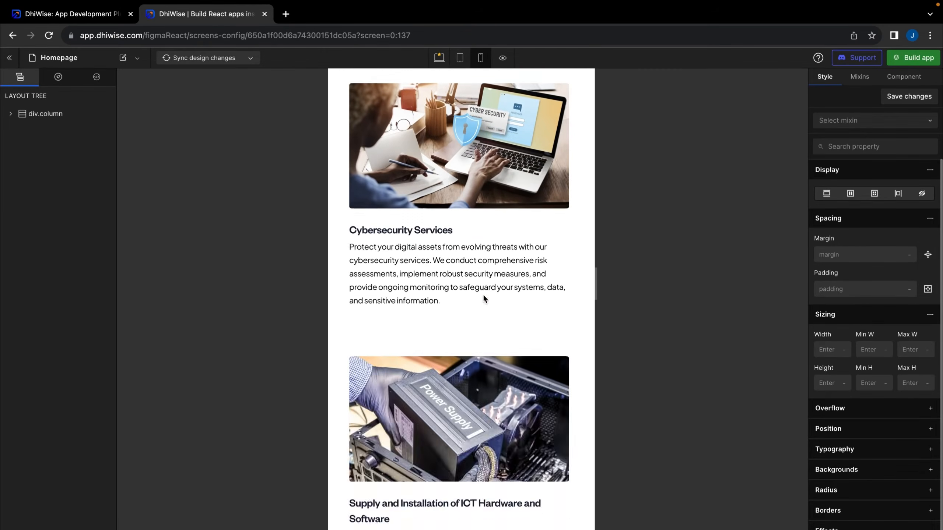
pyautogui.scroll(-15, 475, 362)
pyautogui.scroll(-8, 476, 365)
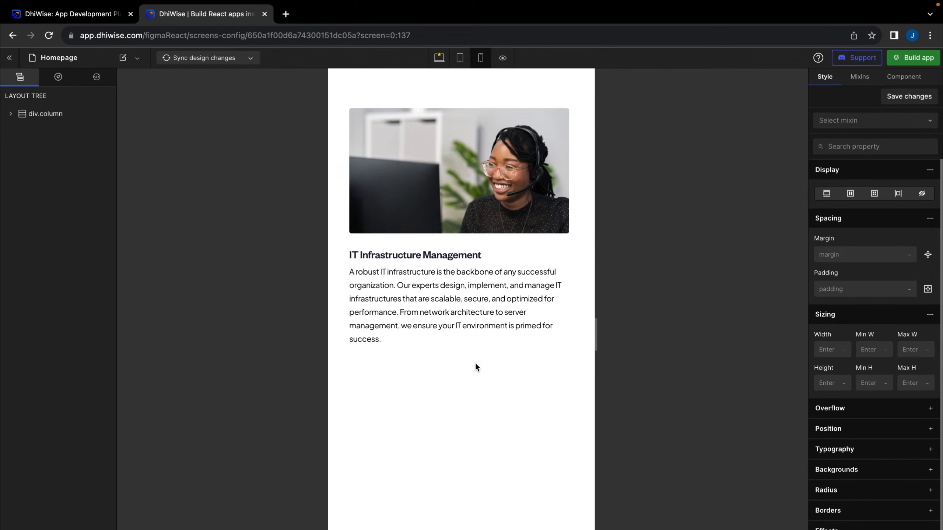
pyautogui.scroll(-15, 477, 367)
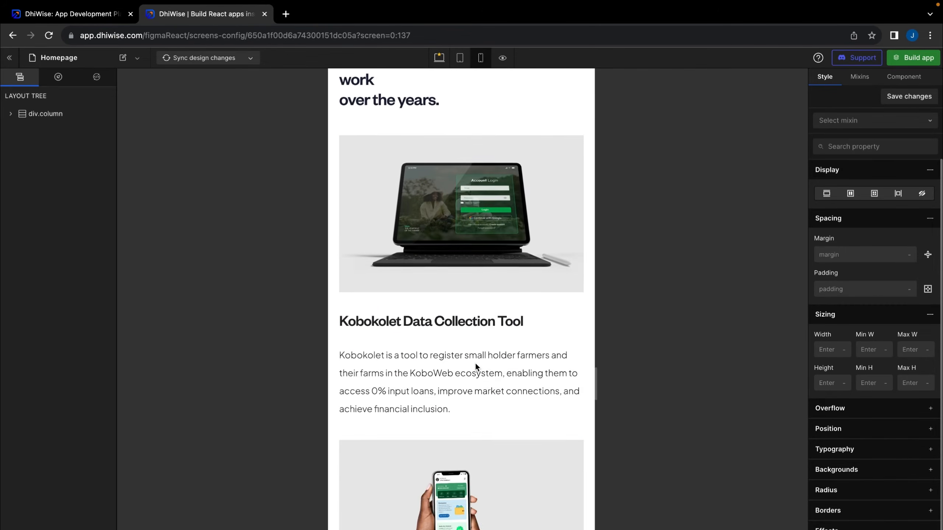
pyautogui.scroll(-10, 475, 362)
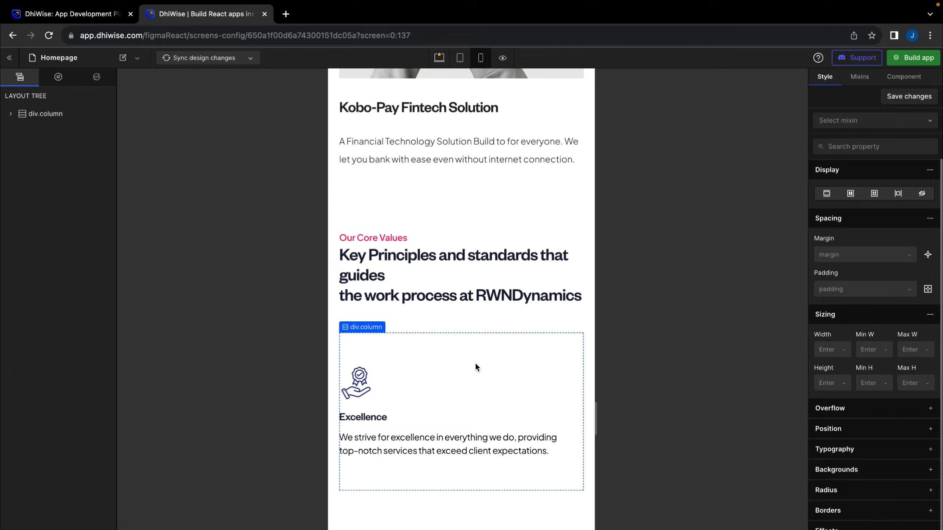
pyautogui.scroll(4, 476, 367)
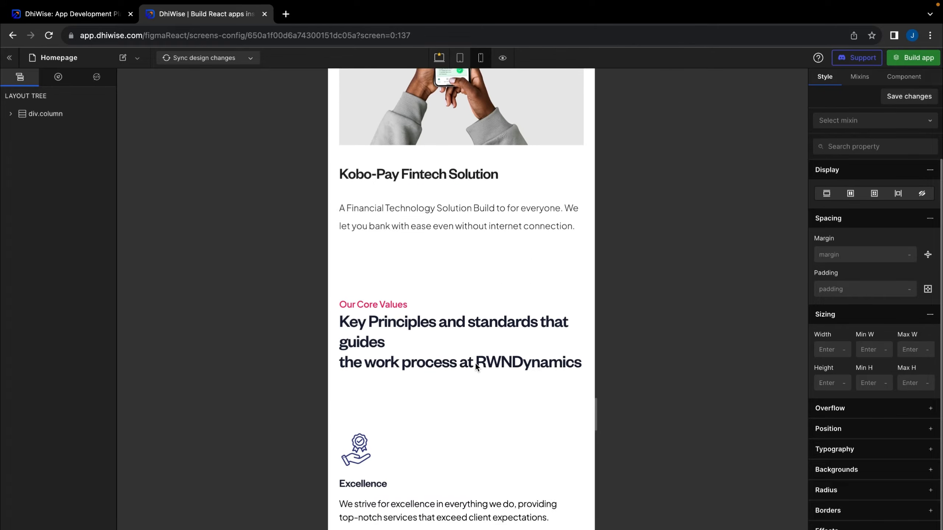
pyautogui.click(439, 58)
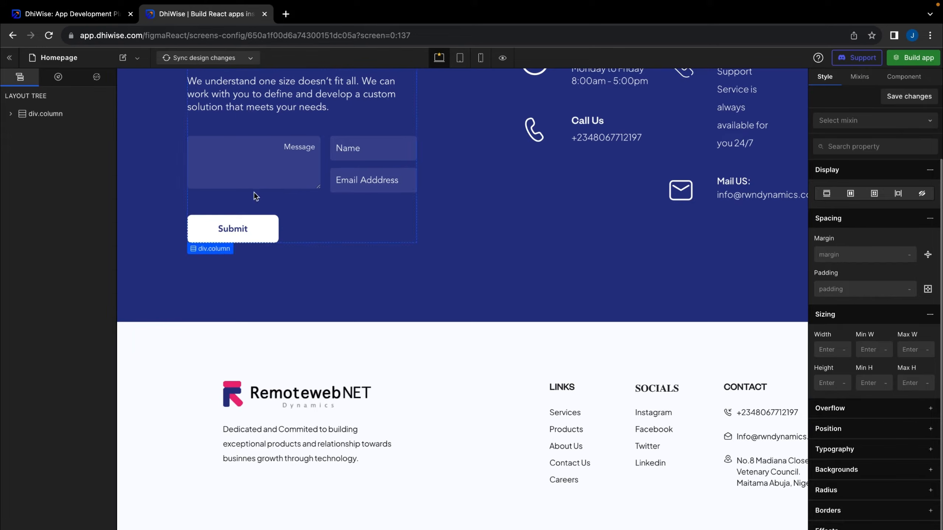
pyautogui.scroll(15, 254, 191)
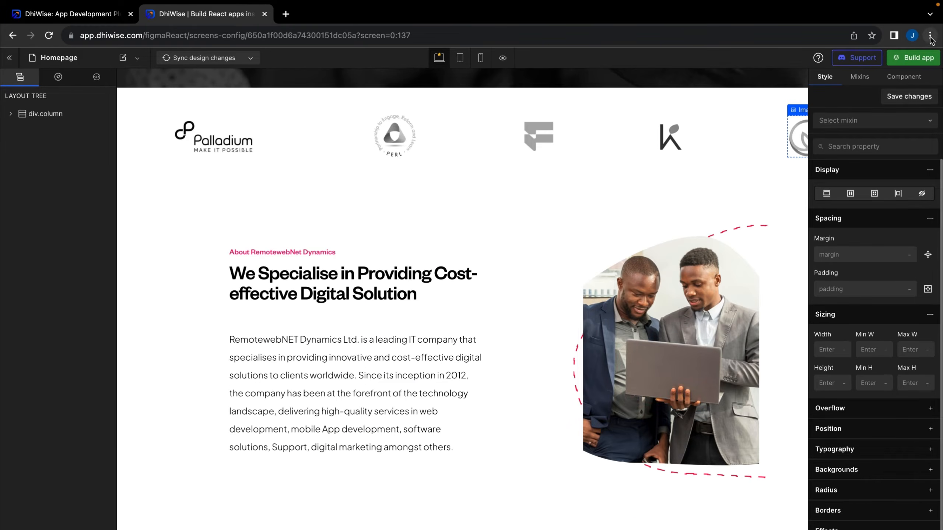
pyautogui.scroll(5, 531, 235)
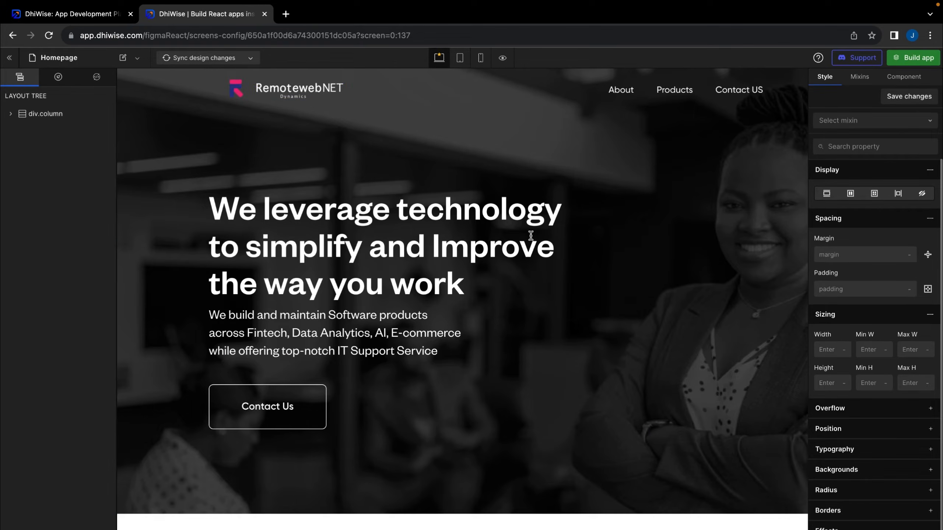
# Glance at the Sync options and page list, return to the pages overview, and launch Preview
pyautogui.click(196, 62)
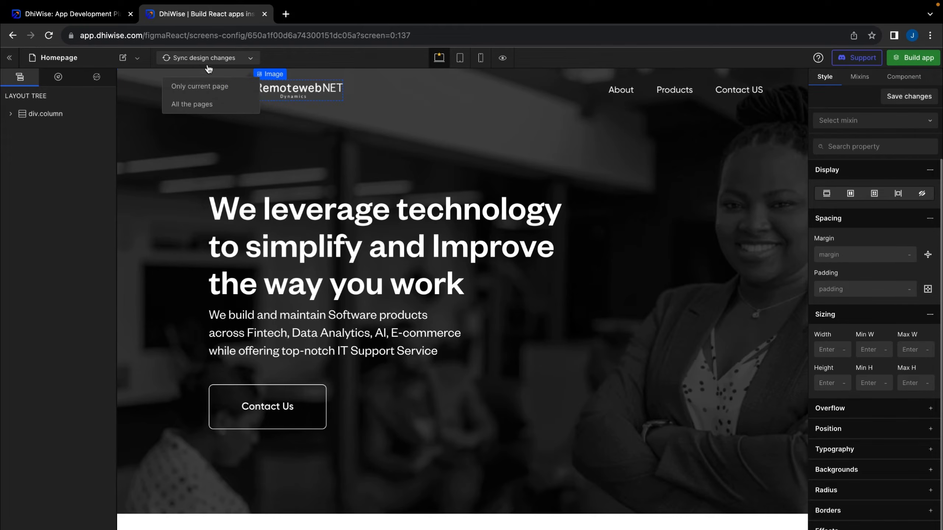
pyautogui.click(214, 90)
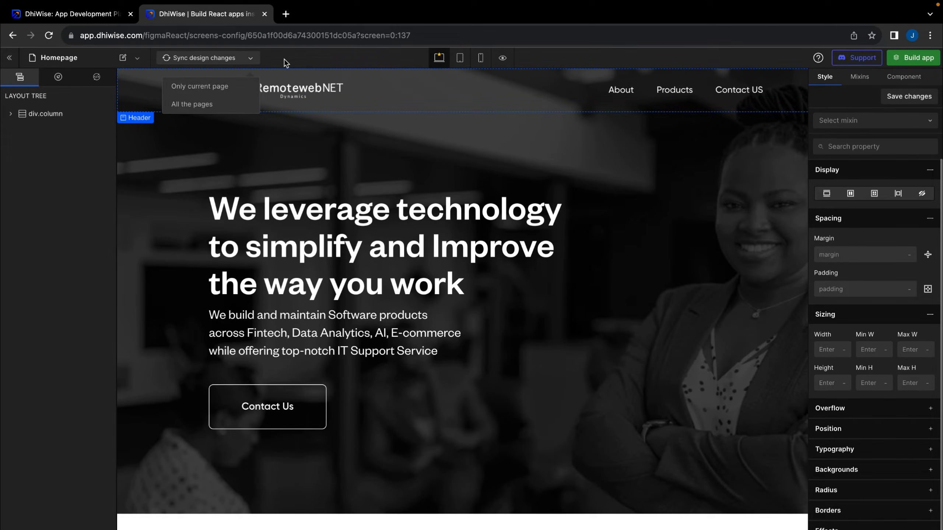
pyautogui.click(138, 59)
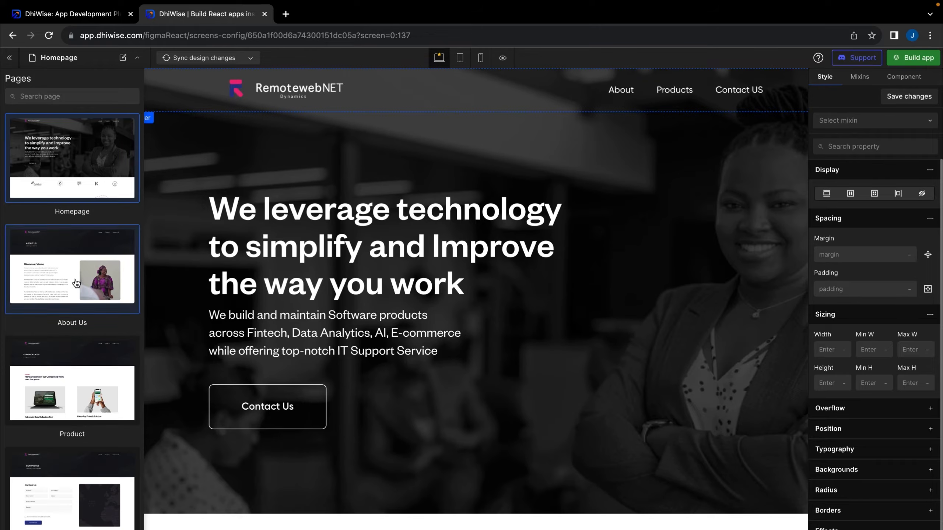
pyautogui.click(331, 63)
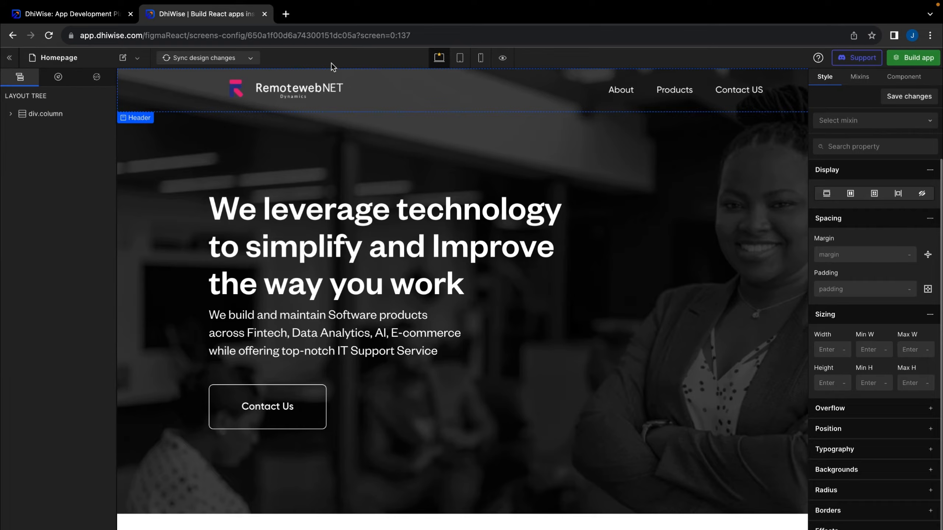
pyautogui.click(10, 58)
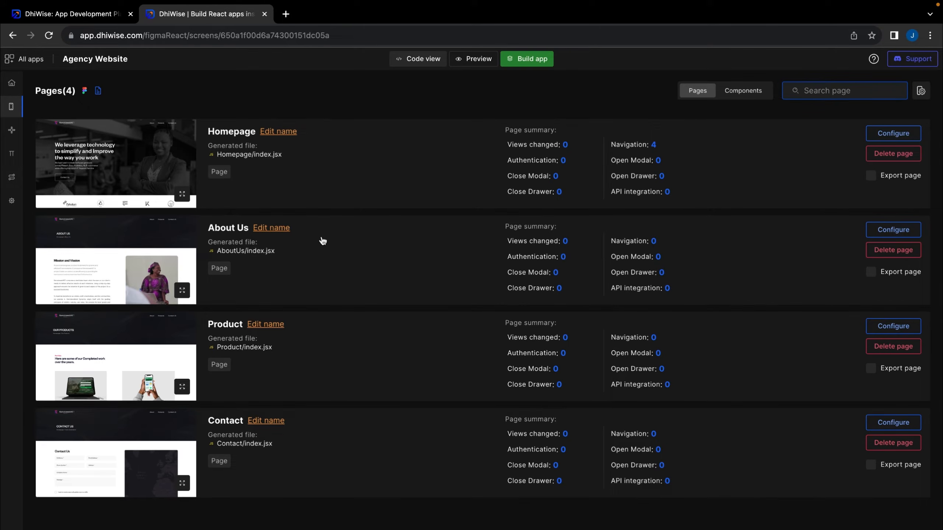
pyautogui.click(470, 61)
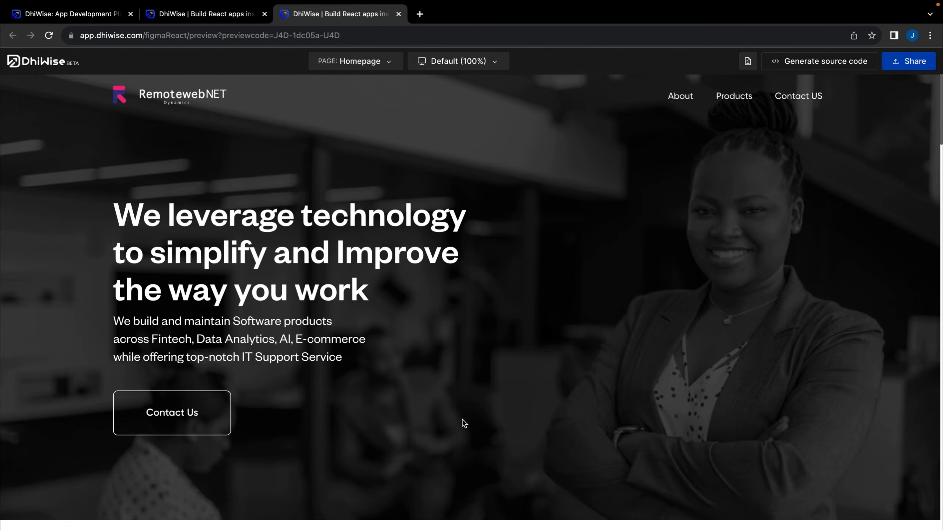
# Review the partner logos, 'About RemotewebNET Dynamics' and 'Software Development and DevOps' sections, then return to the top
pyautogui.scroll(-3, 461, 419)
pyautogui.scroll(-2, 461, 419)
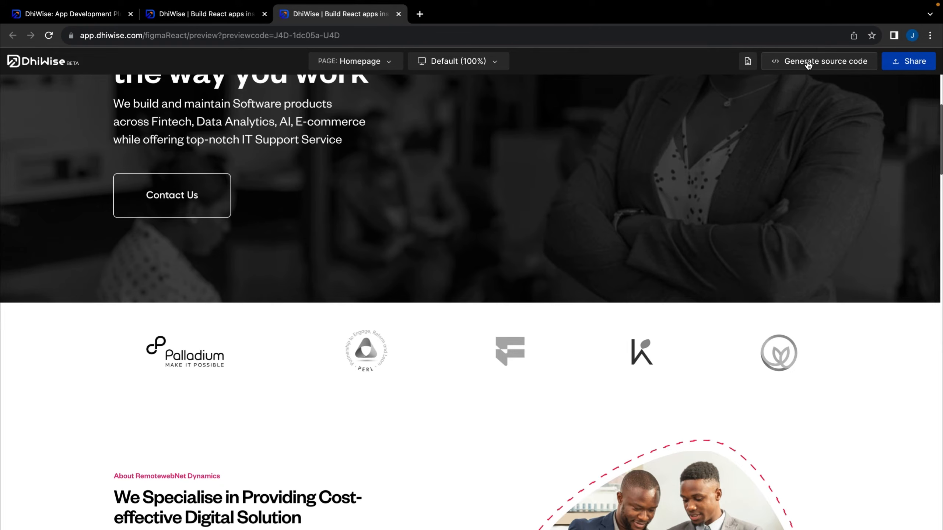
pyautogui.scroll(5, 772, 226)
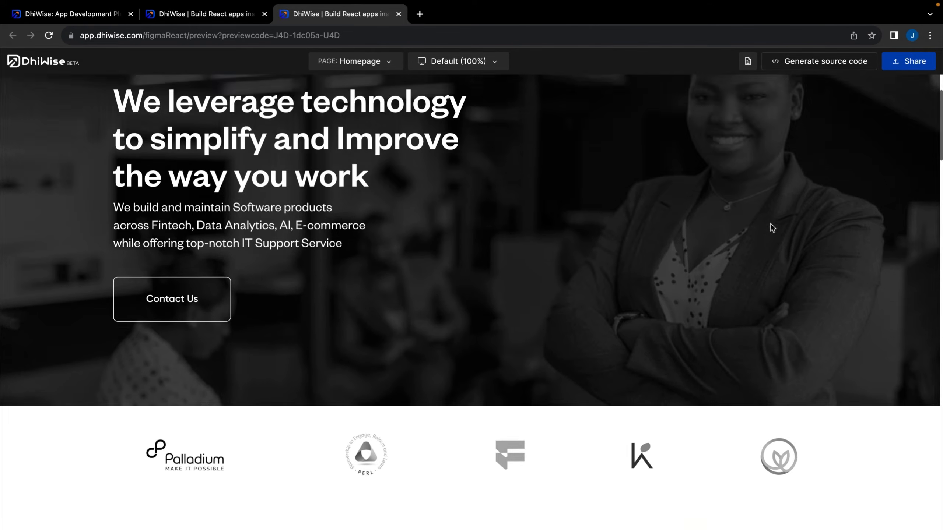
pyautogui.scroll(-10, 762, 364)
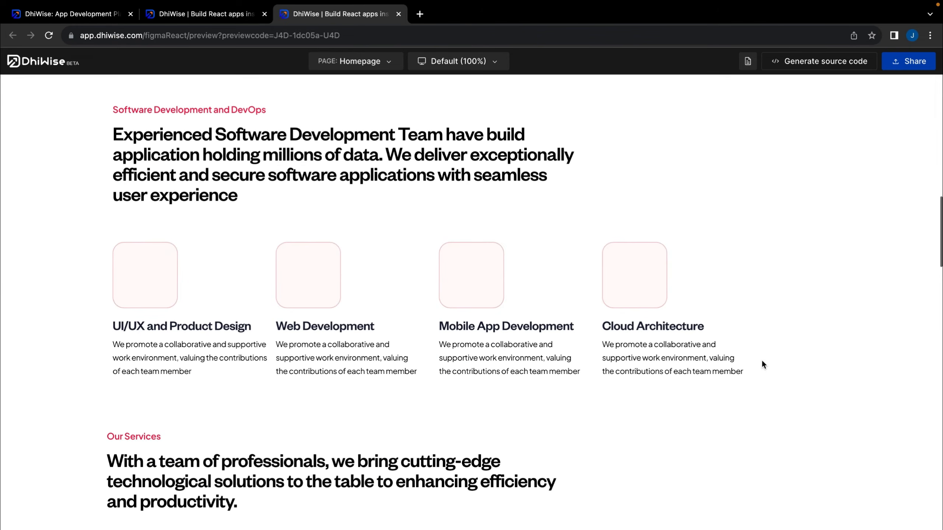
pyautogui.scroll(-15, 762, 360)
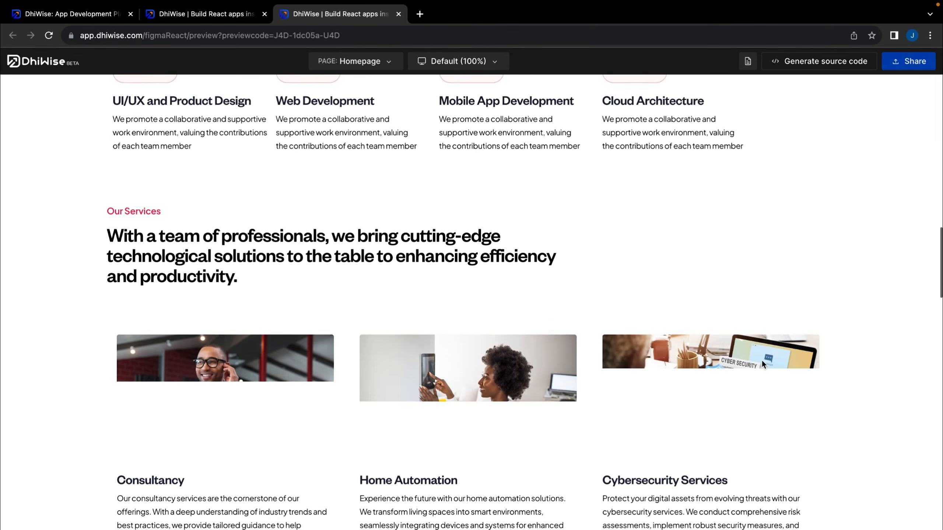
pyautogui.scroll(-15, 762, 361)
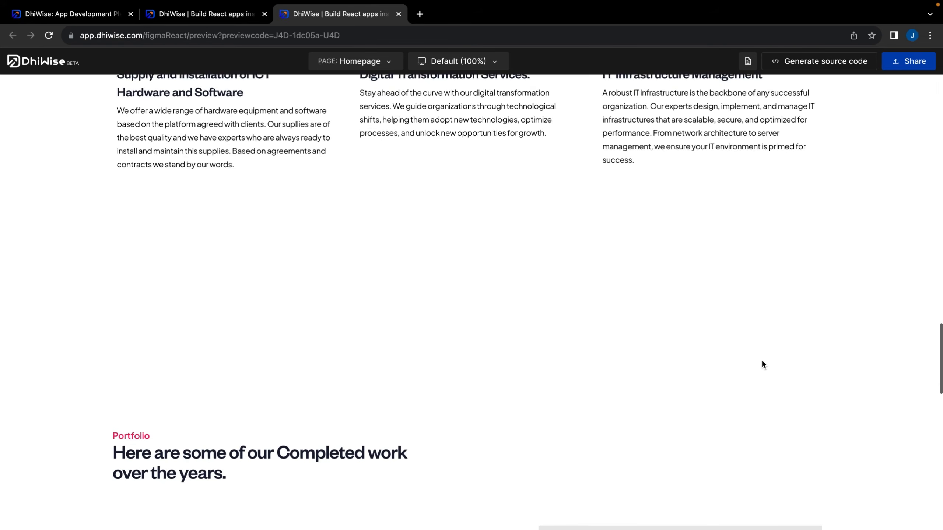
pyautogui.scroll(15, 762, 360)
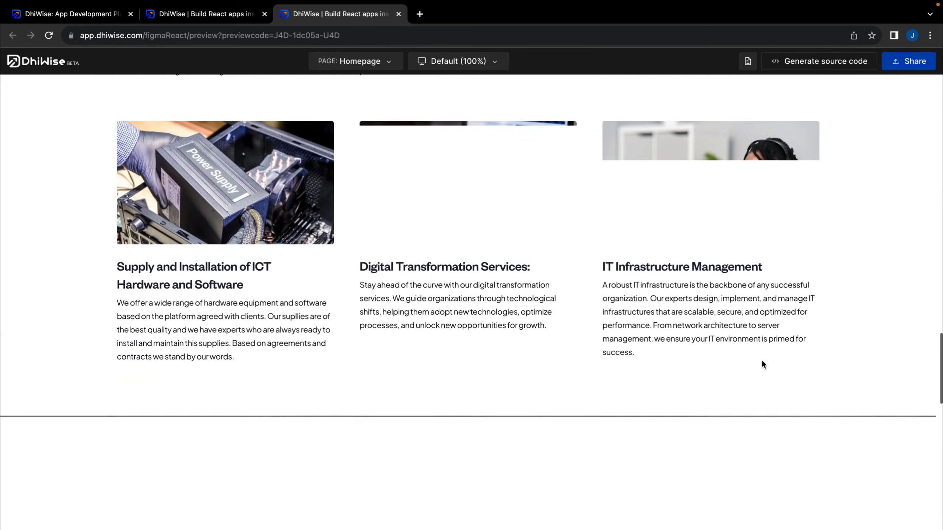
pyautogui.scroll(8, 762, 361)
pyautogui.scroll(-12, 761, 360)
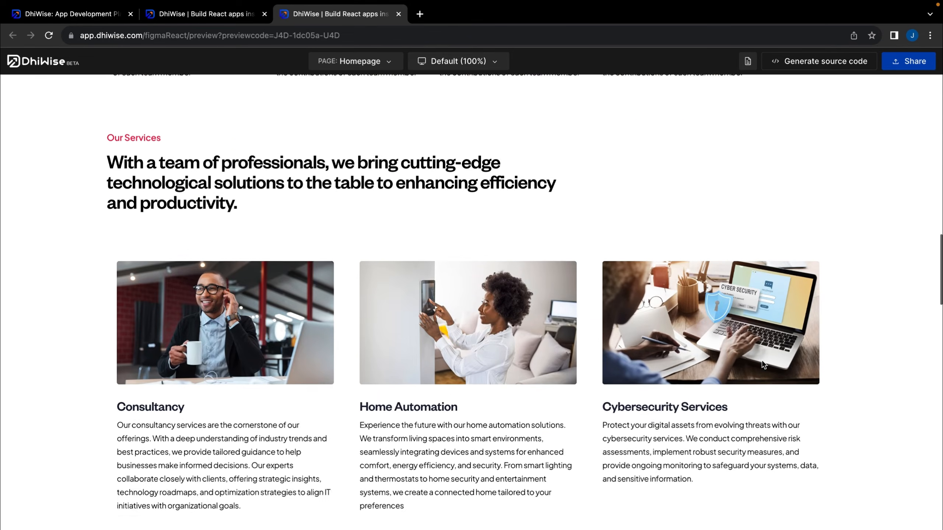
pyautogui.scroll(-8, 762, 360)
pyautogui.scroll(20, 775, 390)
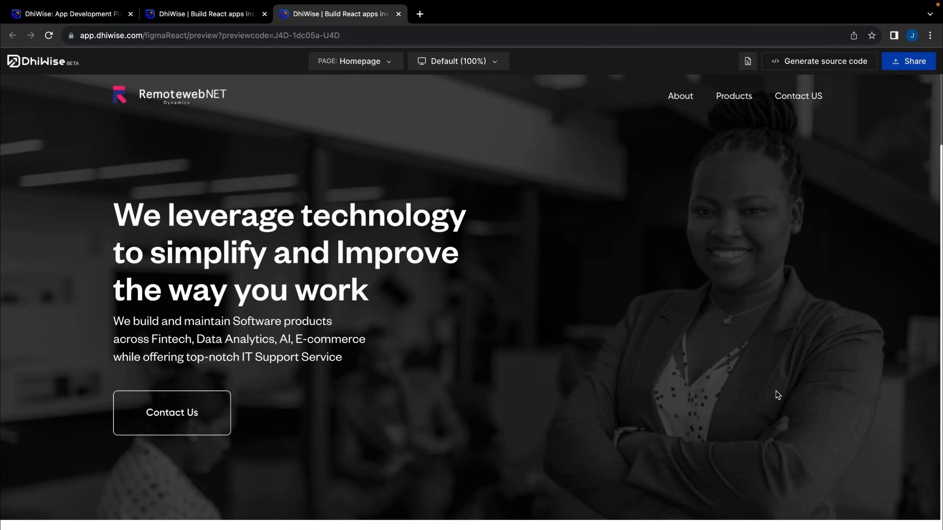
pyautogui.scroll(-15, 777, 394)
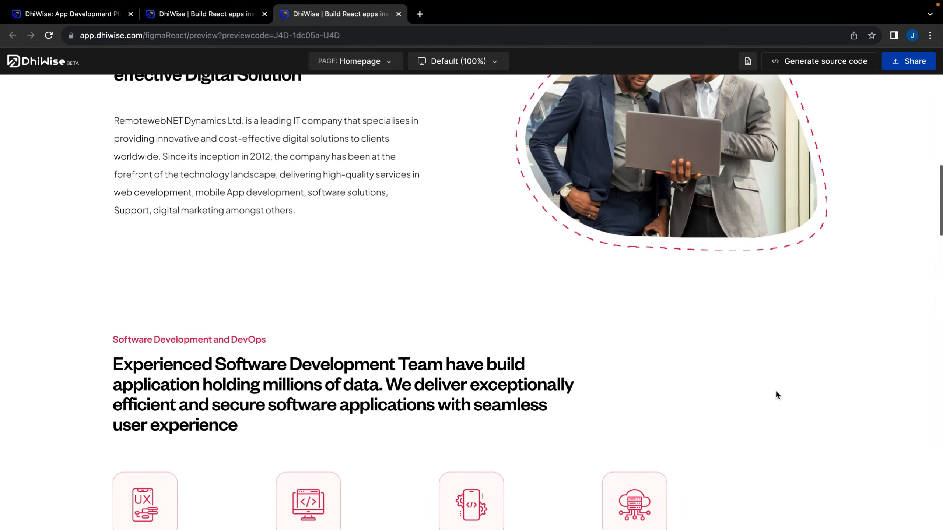
pyautogui.scroll(15, 776, 392)
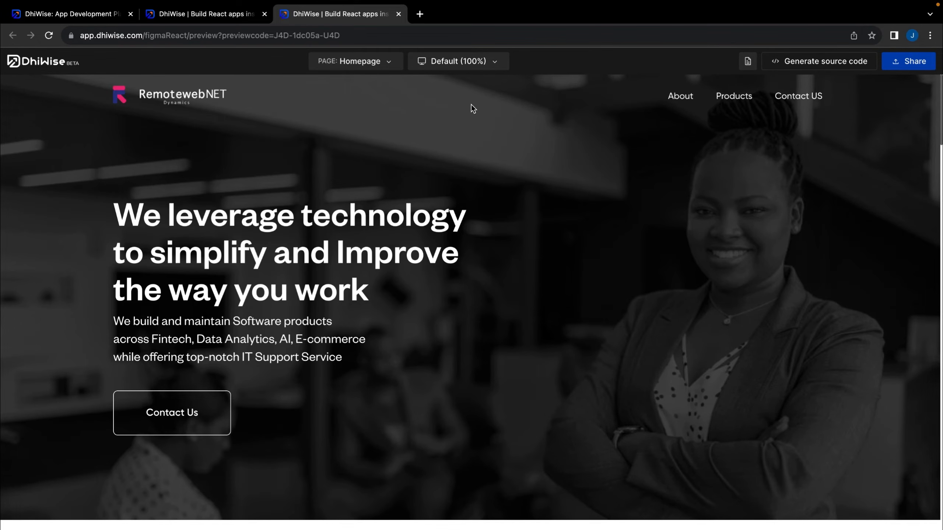
# Generate the React source code and follow the build steps until they reach 100%
pyautogui.click(797, 61)
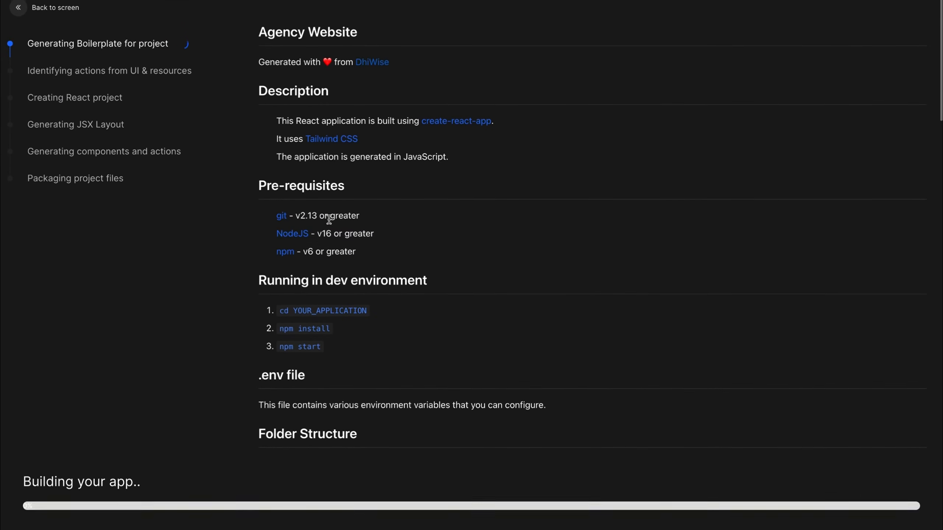
pyautogui.scroll(-5, 256, 282)
pyautogui.scroll(-4, 326, 323)
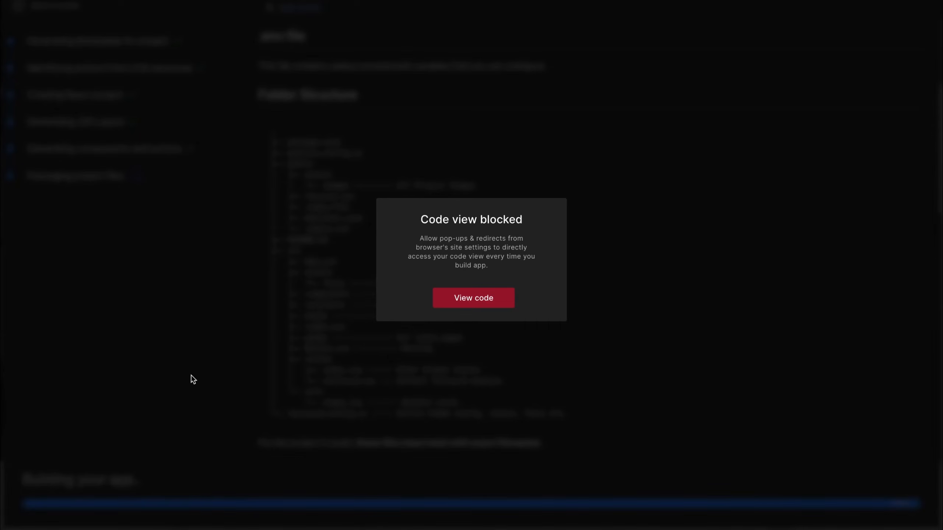
# Open the generated code in a new tab and expand the public, src and pages folders
pyautogui.click(465, 299)
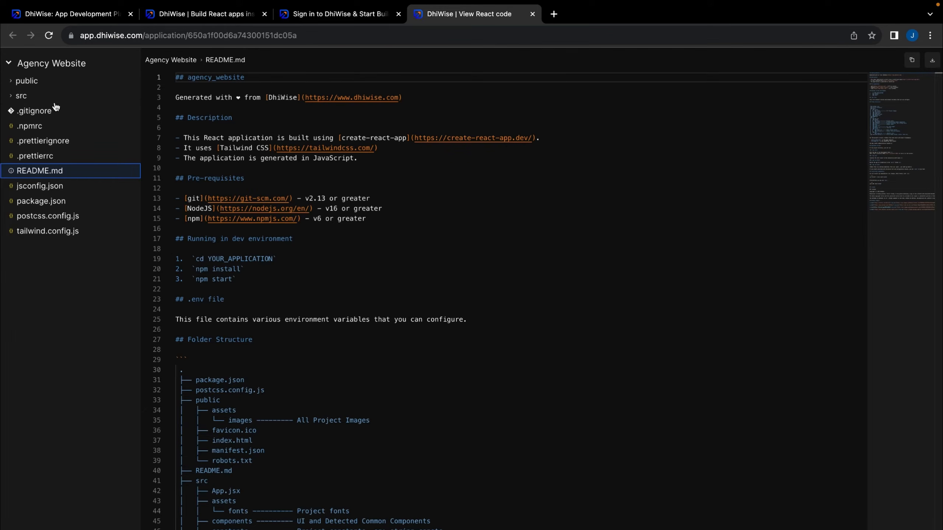
pyautogui.click(17, 84)
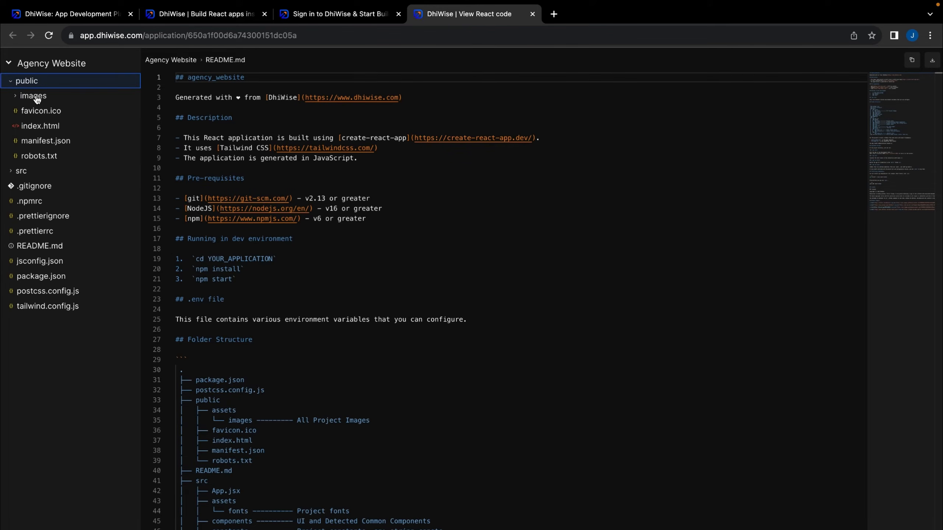
pyautogui.click(14, 85)
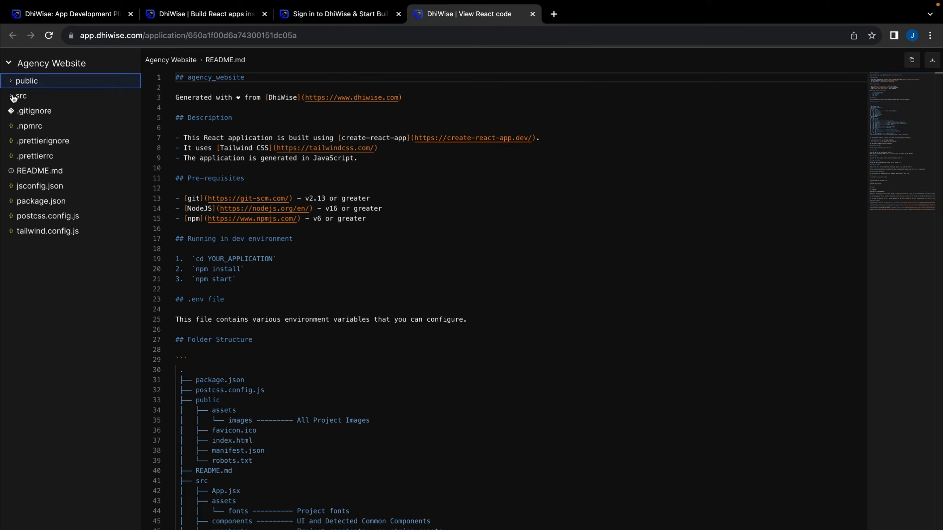
pyautogui.click(17, 97)
pyautogui.click(34, 141)
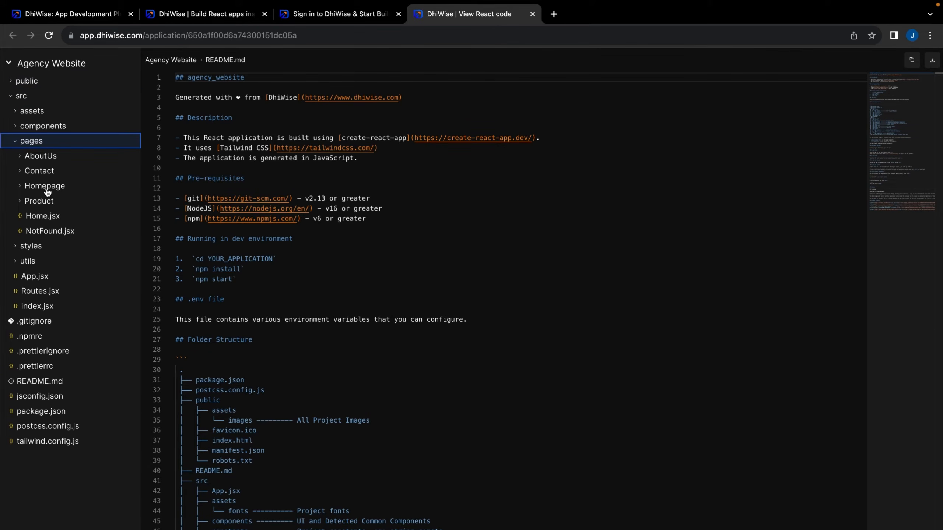
# Launch an app preview from the Pages(4) tab, then return to the generated code tab
pyautogui.click(328, 15)
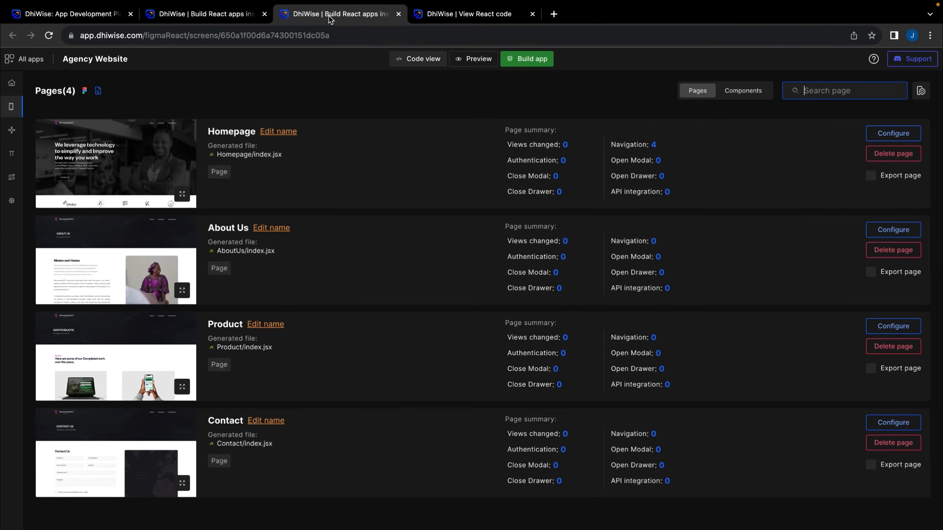
pyautogui.click(230, 21)
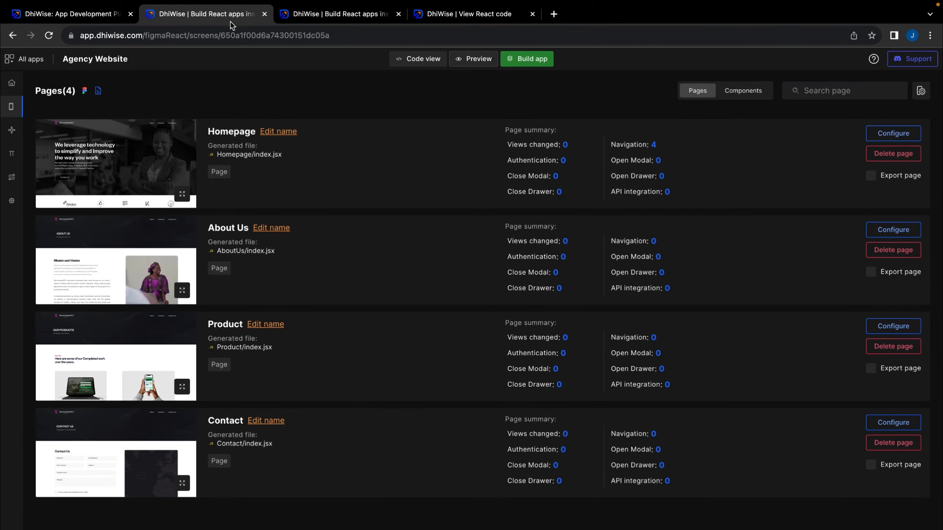
pyautogui.click(321, 18)
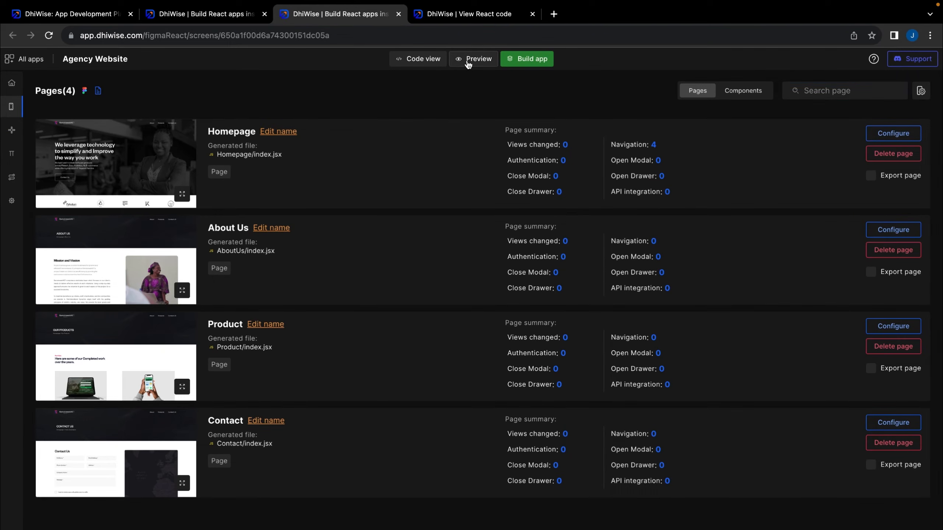
pyautogui.click(479, 58)
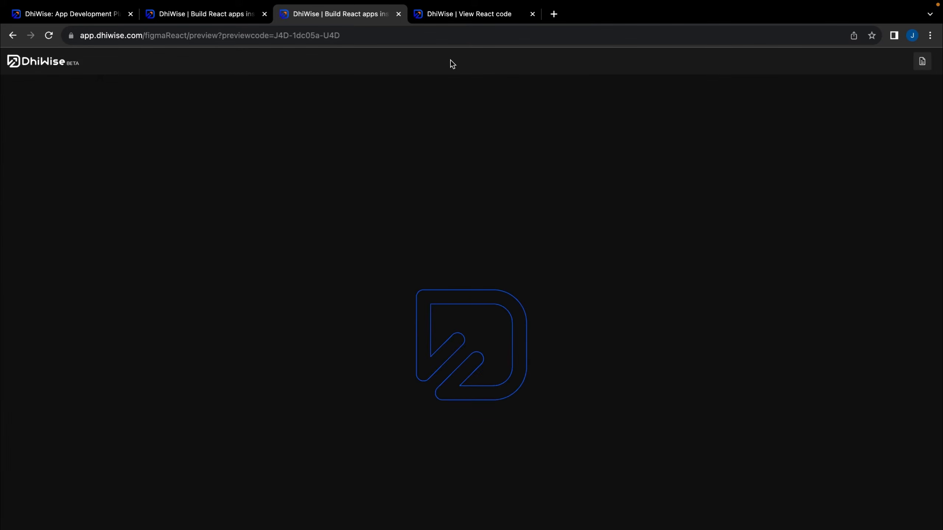
pyautogui.click(479, 17)
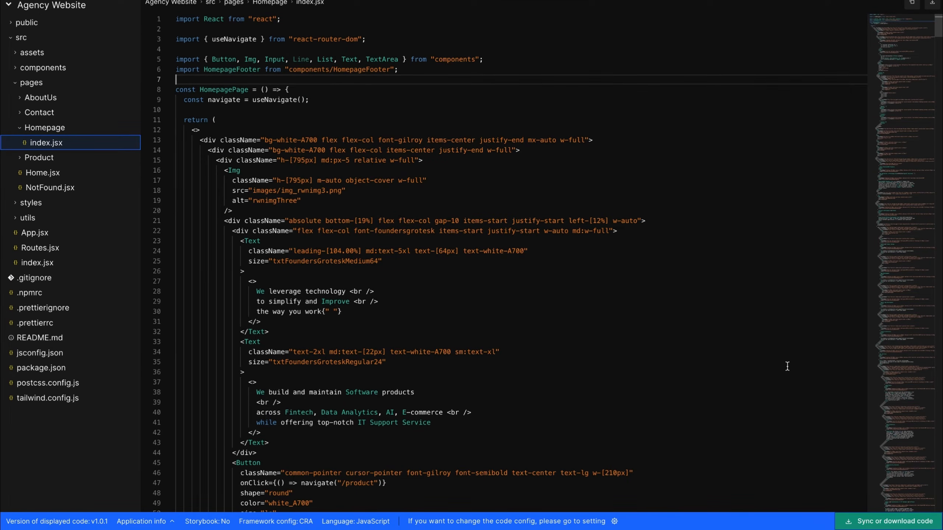
# Copy the Agency Website's application token and download its source code
pyautogui.click(880, 527)
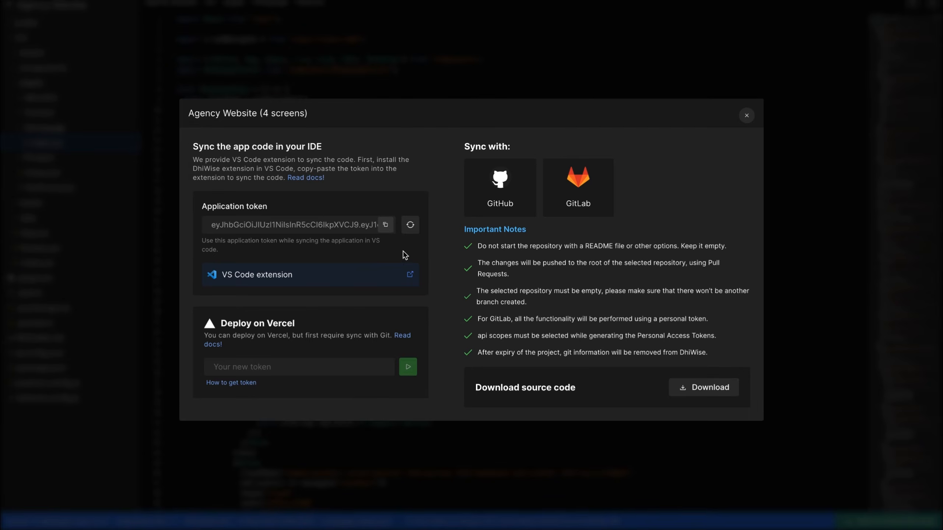
pyautogui.click(386, 230)
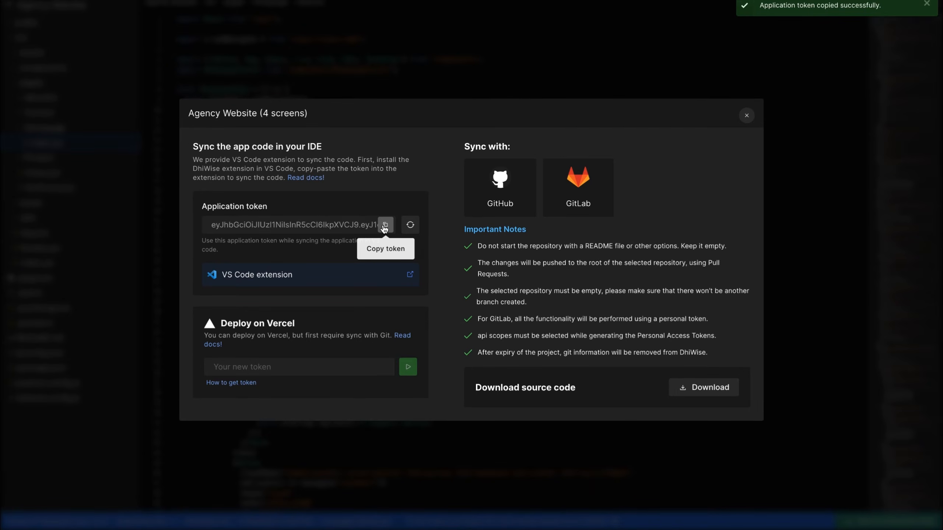
pyautogui.click(713, 393)
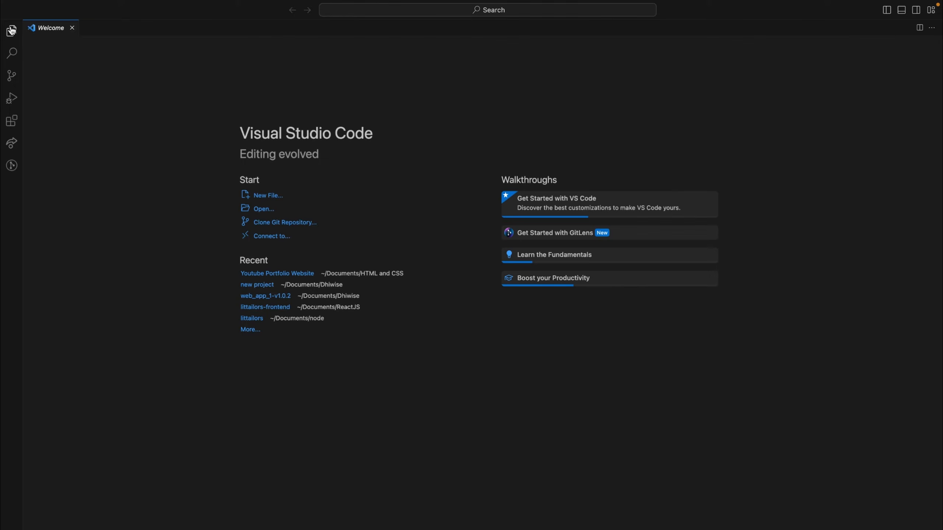
# Search the Extensions marketplace for DhiWise, install the DhiWise extension, and open its sync view
pyautogui.click(12, 29)
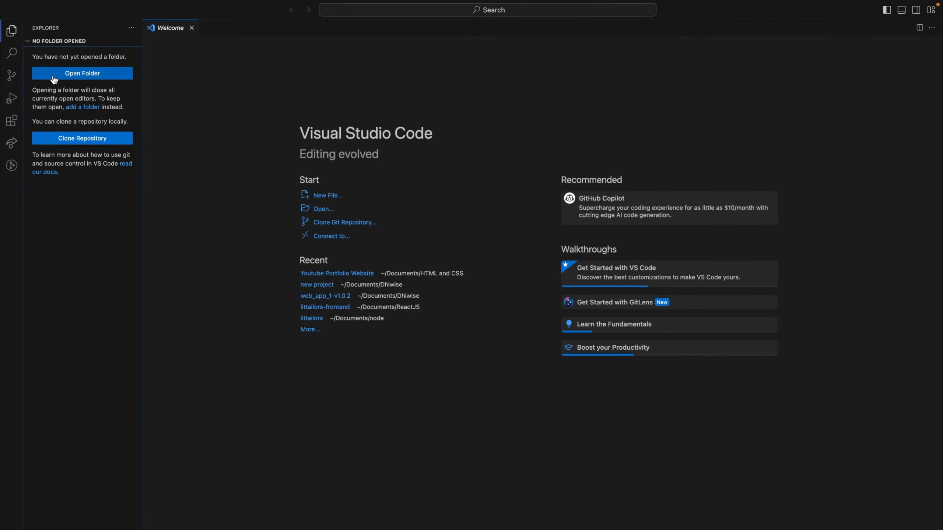
pyautogui.click(11, 121)
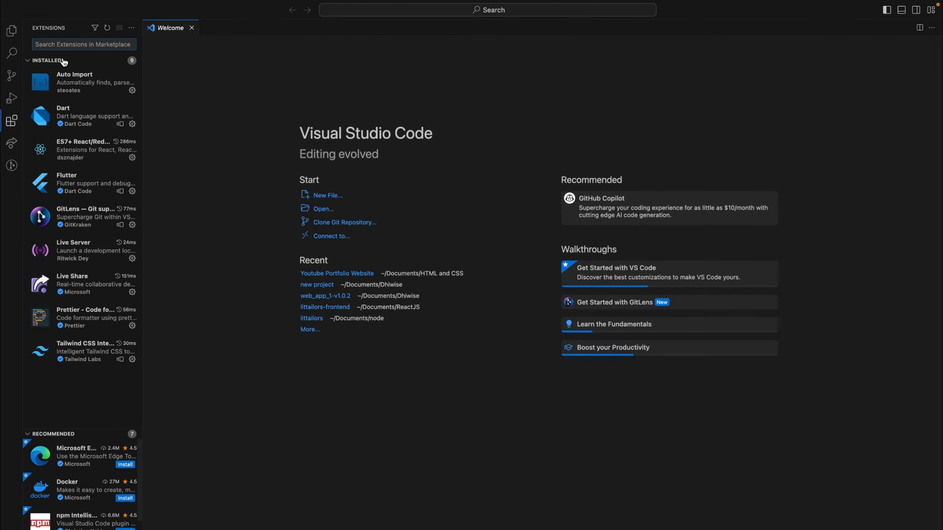
pyautogui.write('dh')
pyautogui.write('wi')
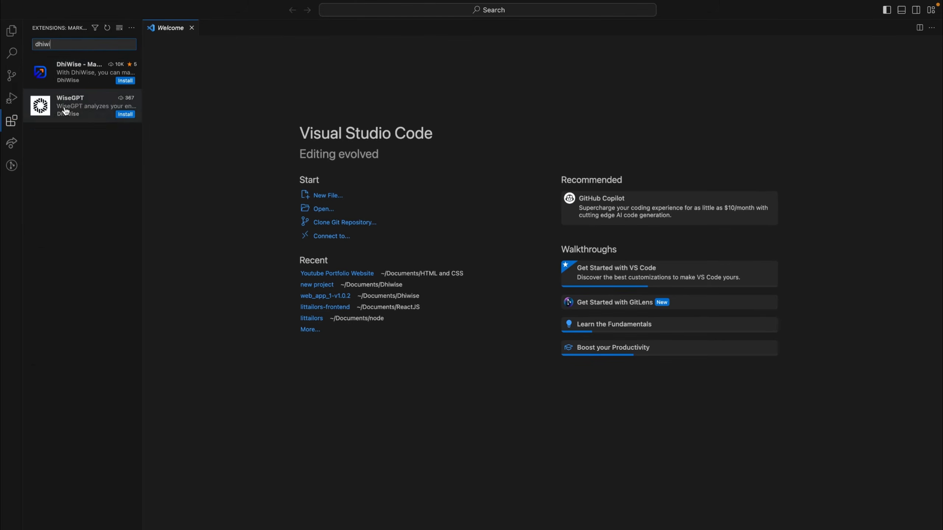
pyautogui.click(63, 108)
pyautogui.click(74, 78)
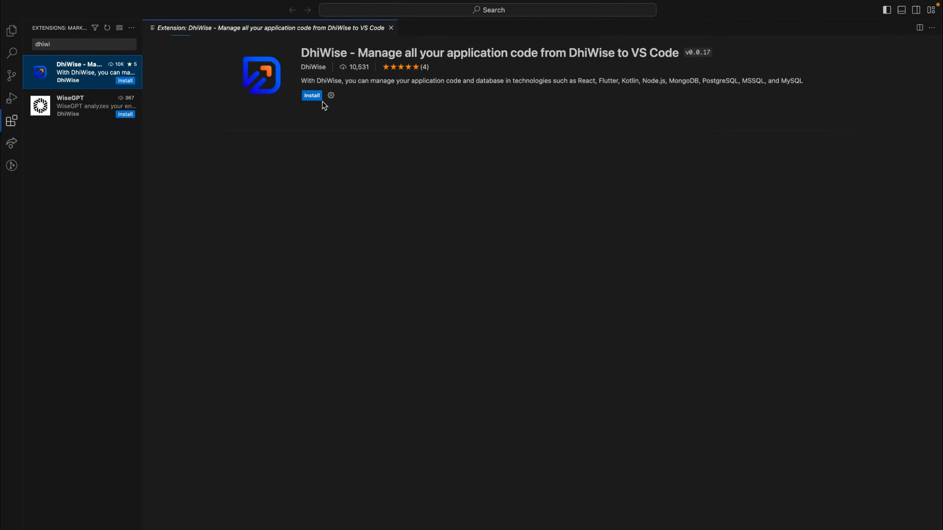
pyautogui.click(312, 95)
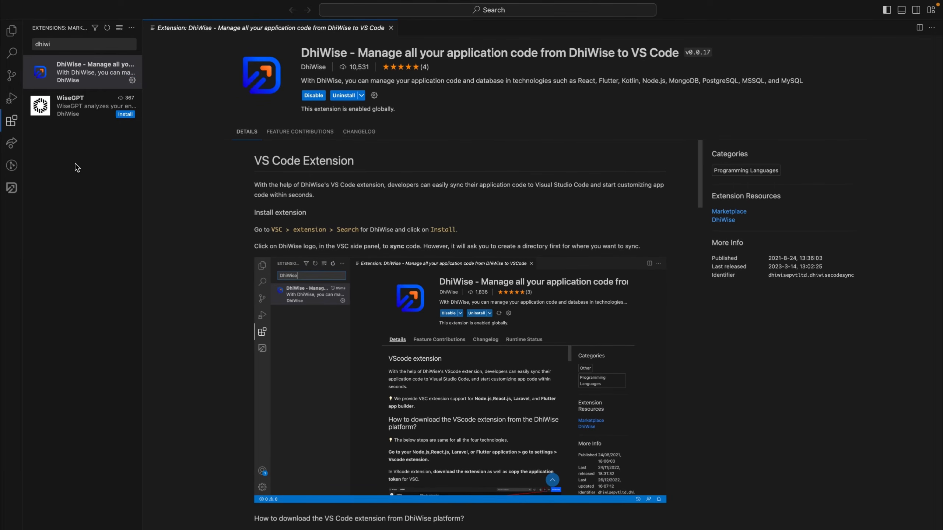
pyautogui.click(11, 188)
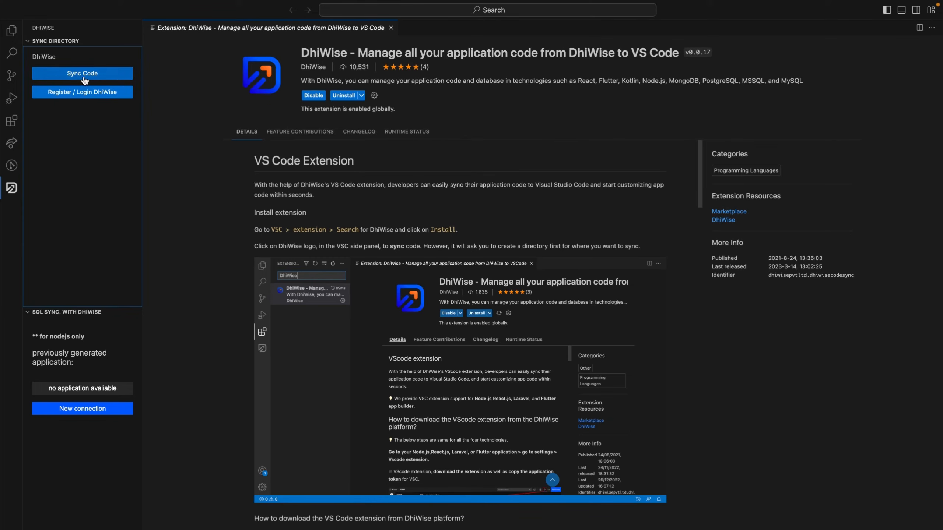
# Open the DhiWise login page, then run Sync Code and accept syncing the latest build and initialising the folder
pyautogui.click(97, 96)
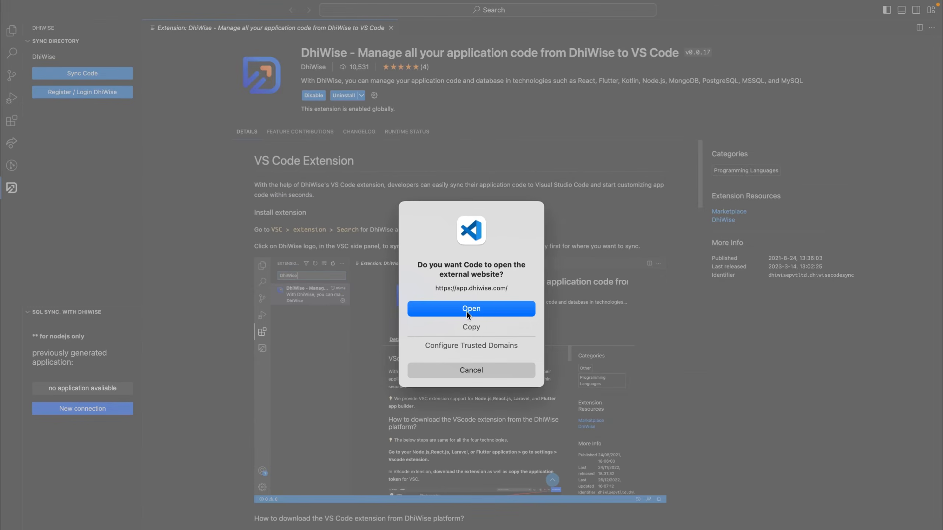
pyautogui.click(467, 311)
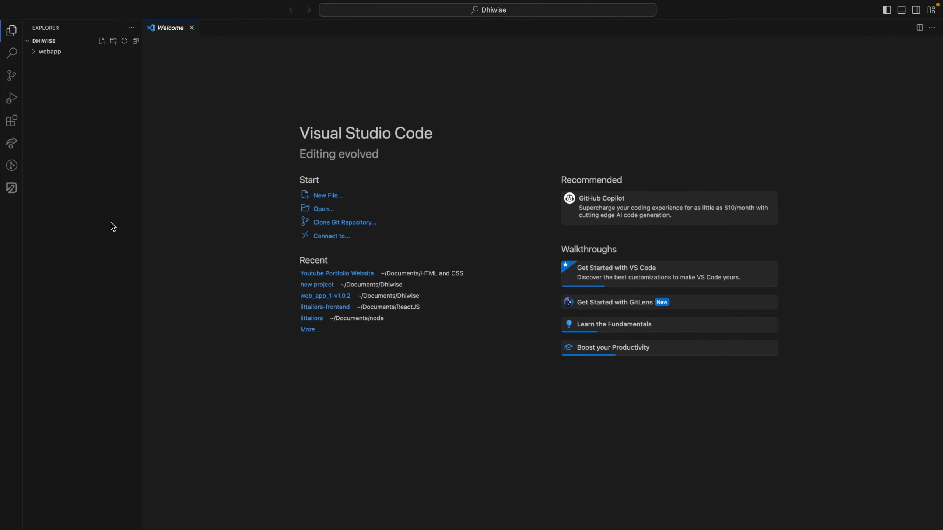
pyautogui.click(12, 187)
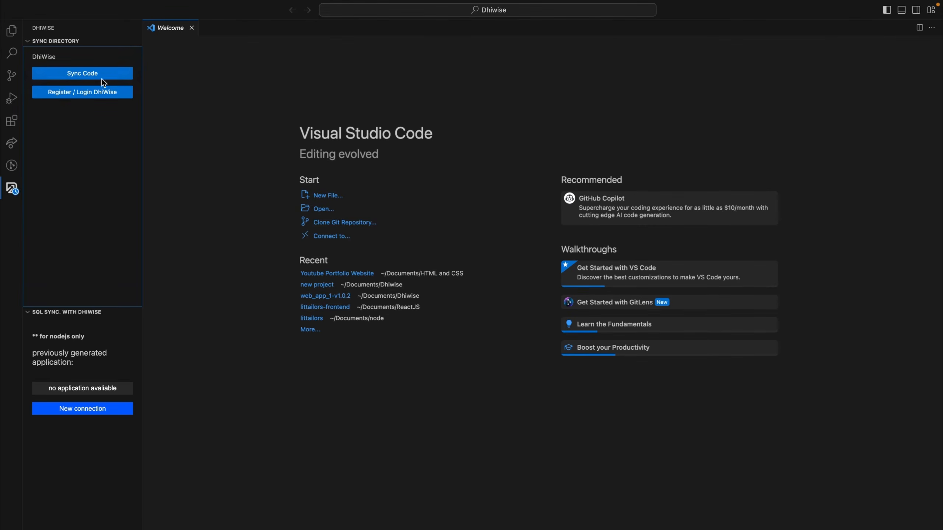
pyautogui.click(83, 74)
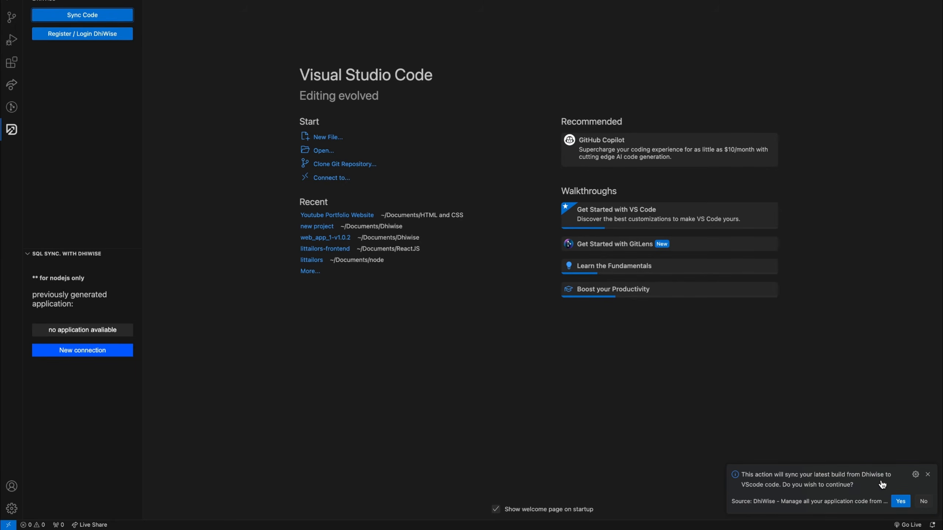
pyautogui.click(900, 502)
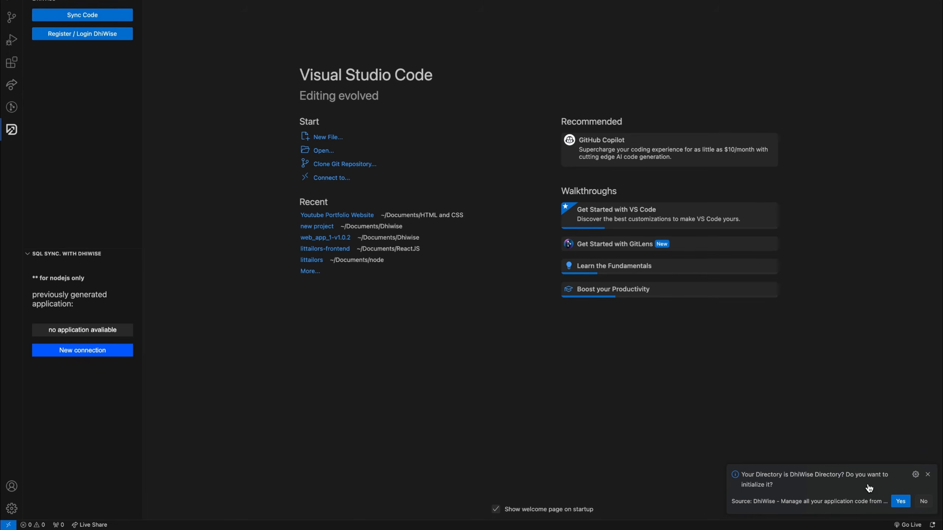
pyautogui.click(899, 502)
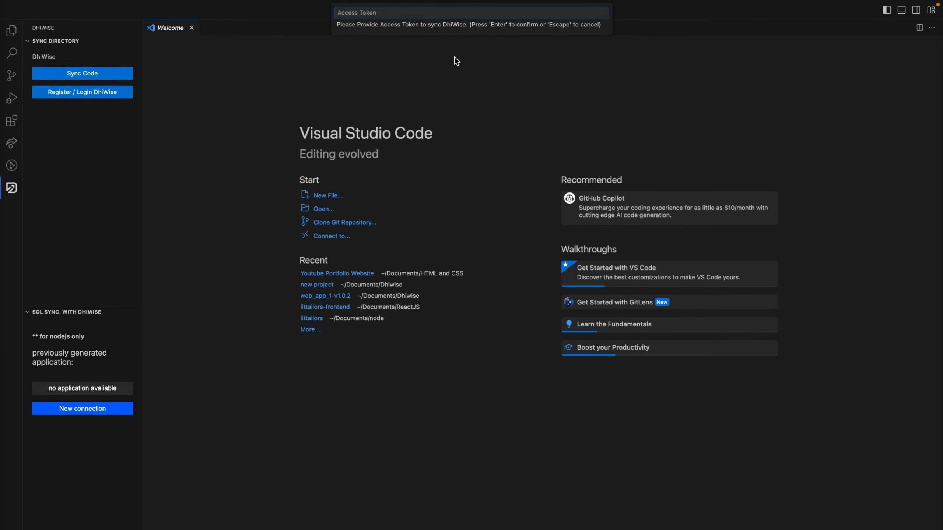
# Copy the application token from the browser's sync dialog and submit it in VS Code's access token prompt
pyautogui.hotkey('ctrl', 'Right')
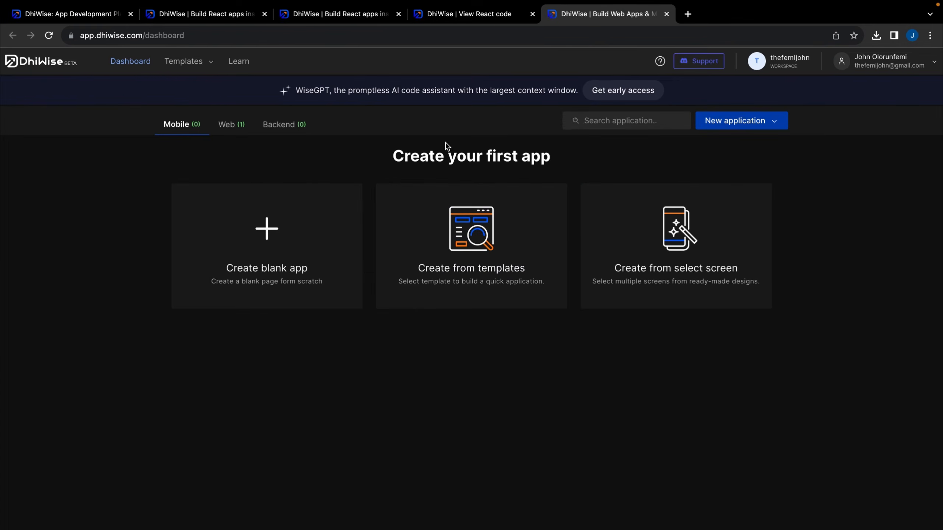
pyautogui.click(498, 14)
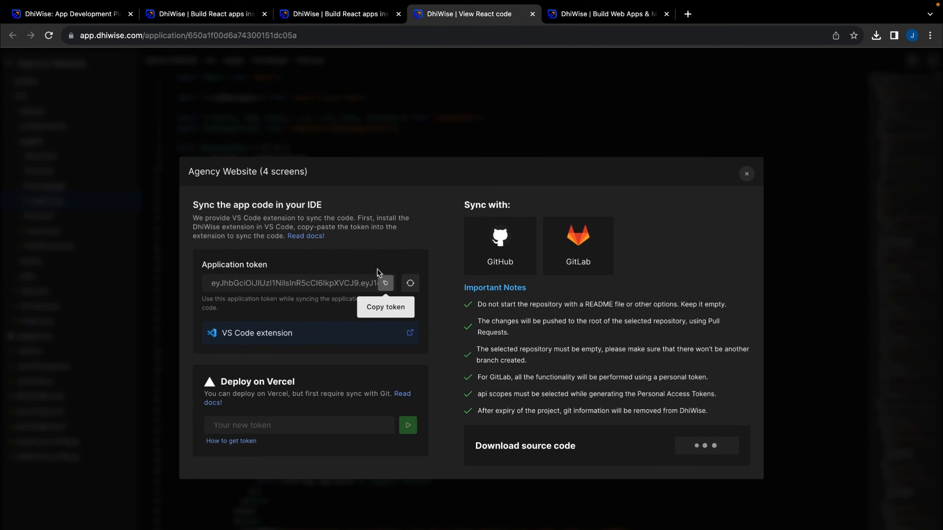
pyautogui.click(386, 284)
pyautogui.hotkey('ctrl', 'Left')
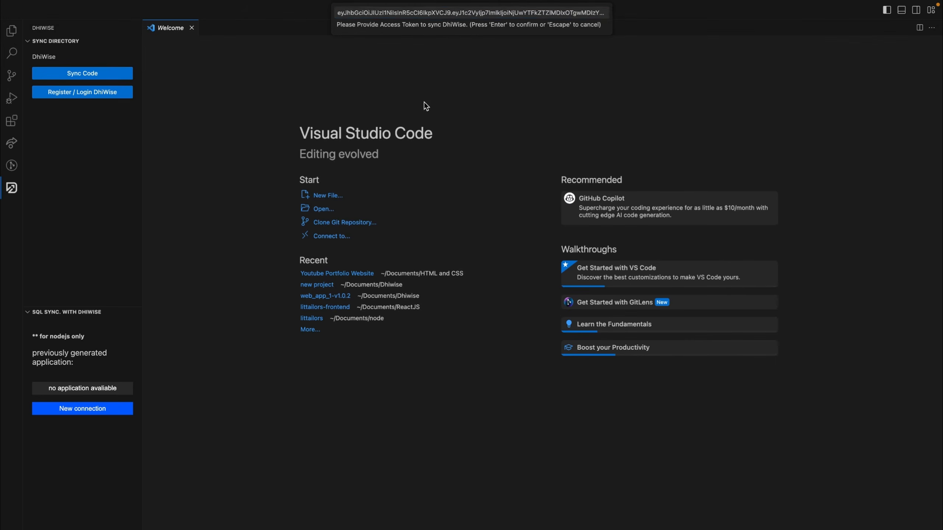
pyautogui.press('super+v')
pyautogui.press('Return')
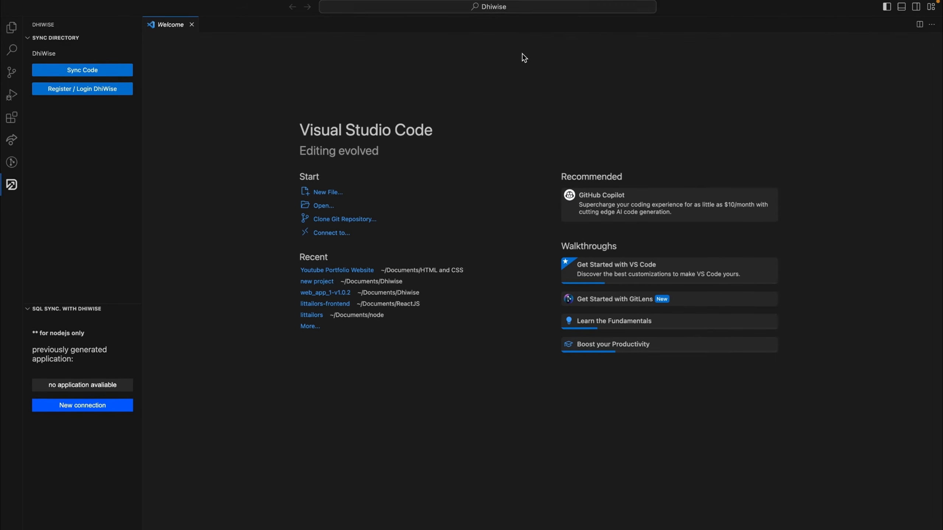
pyautogui.moveTo(739, 503)
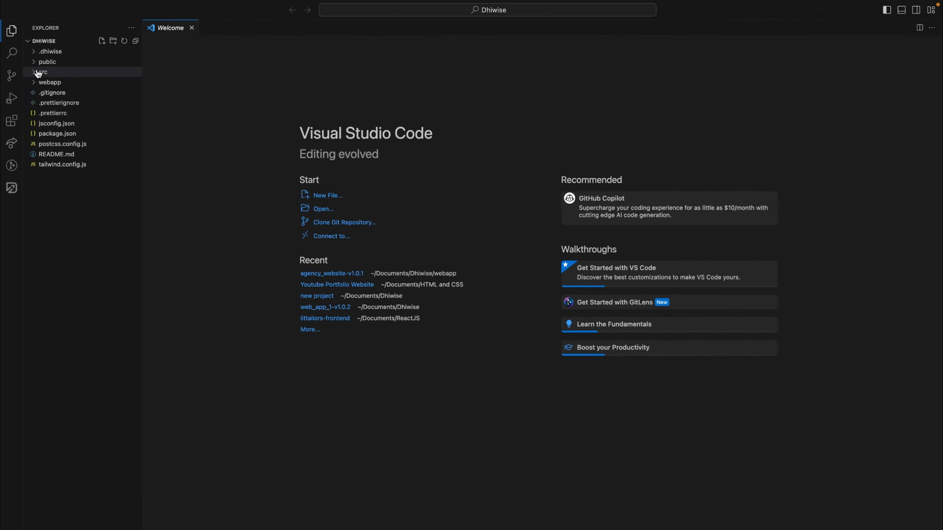
# Install dependencies with npm i in the terminal, then start the dev server with npm run start
pyautogui.click(37, 73)
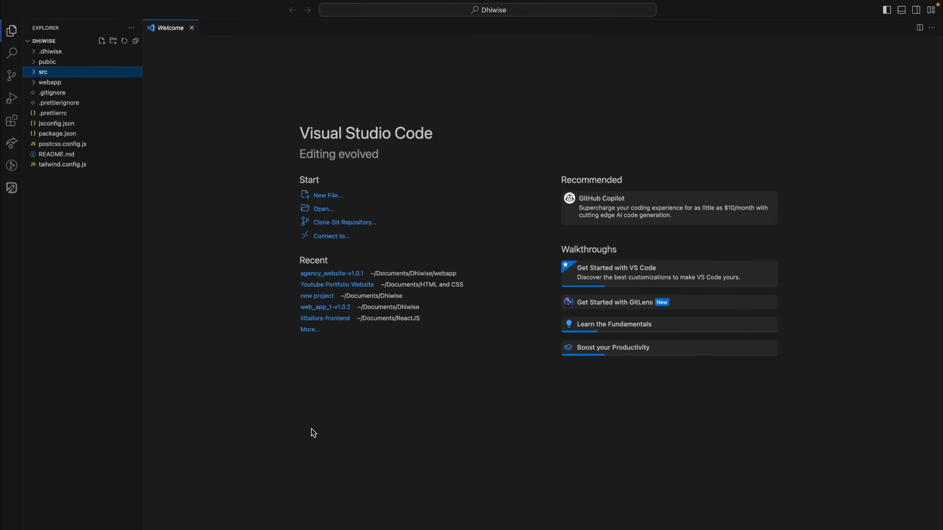
pyautogui.hotkey('ctrl', '`')
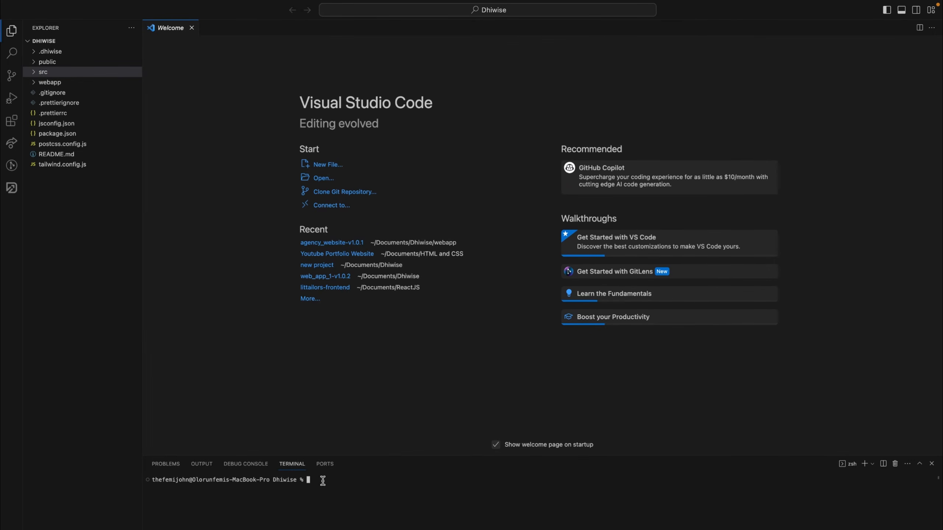
pyautogui.write('npm i')
pyautogui.press('Return')
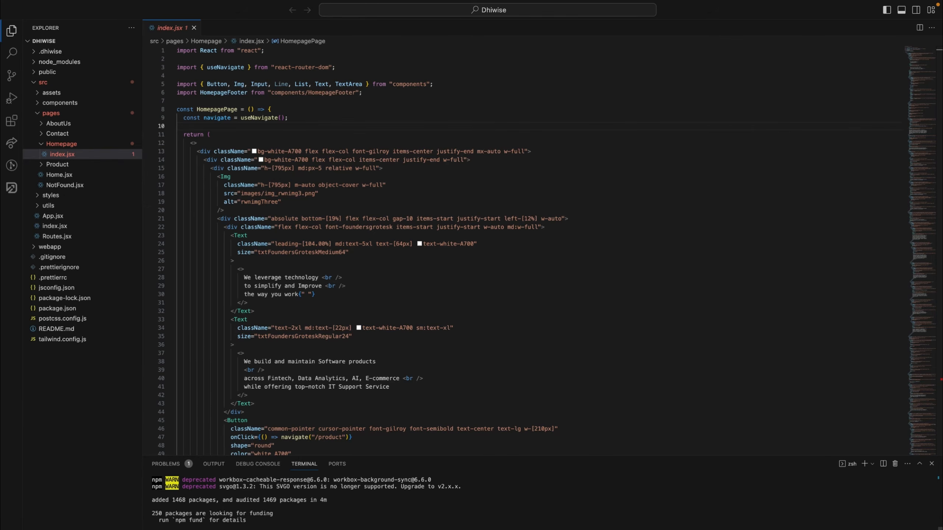
pyautogui.write('npm run s')
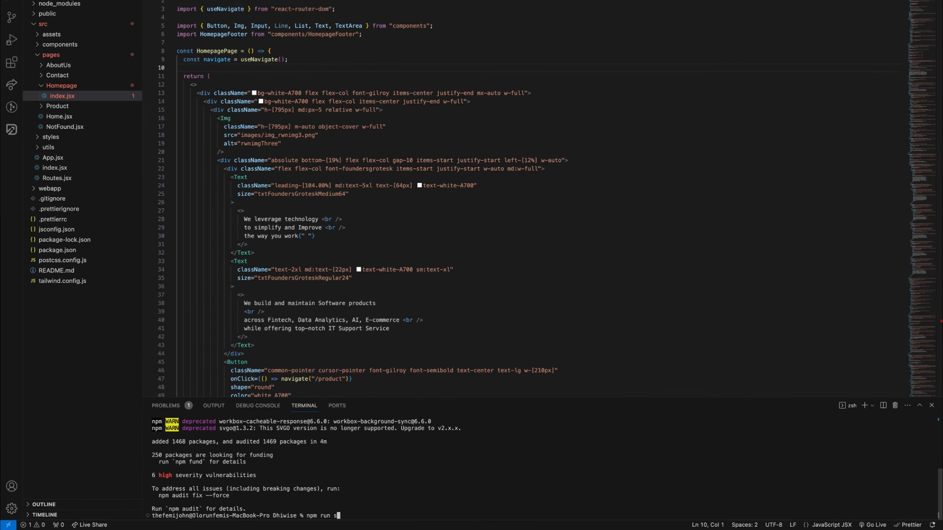
pyautogui.write('tart')
pyautogui.press('Return')
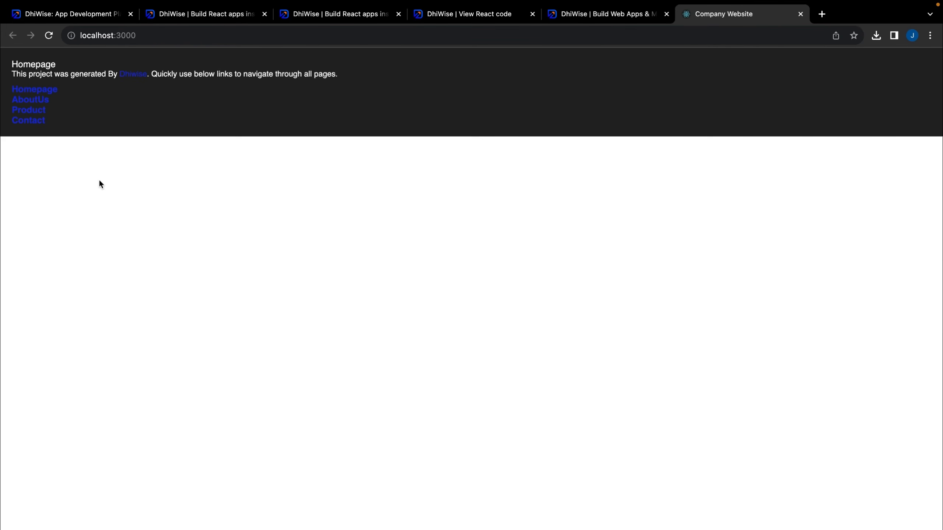
# Open the generated Homepage and scroll through its services, portfolio, core values, contact form and footer
pyautogui.click(36, 92)
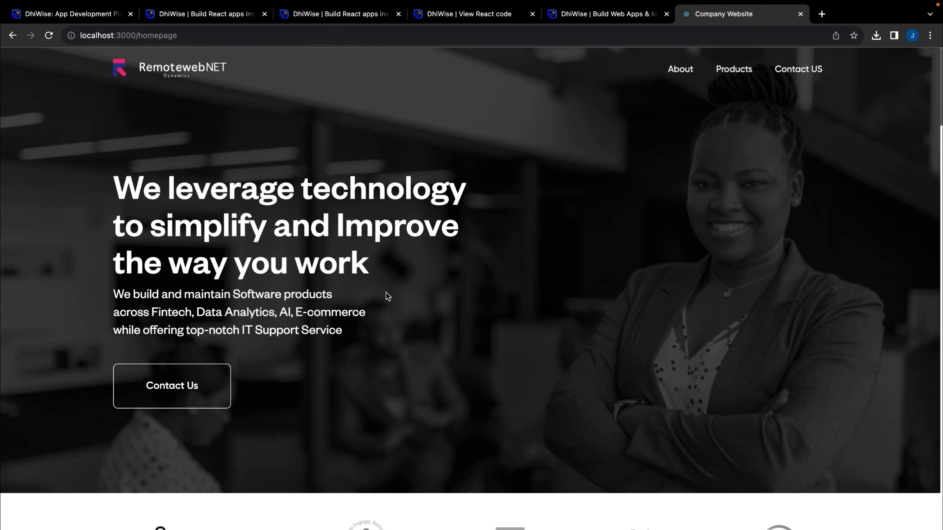
pyautogui.scroll(-10, 387, 289)
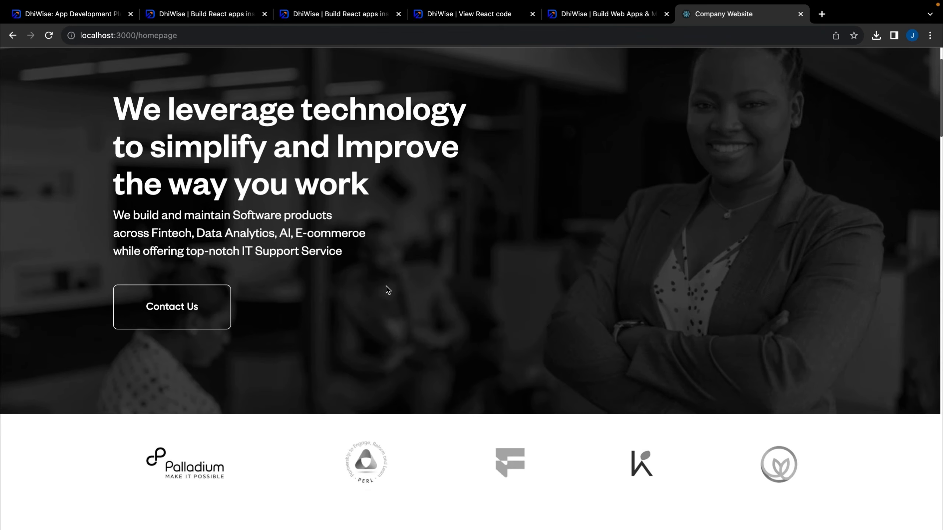
pyautogui.scroll(-12, 386, 290)
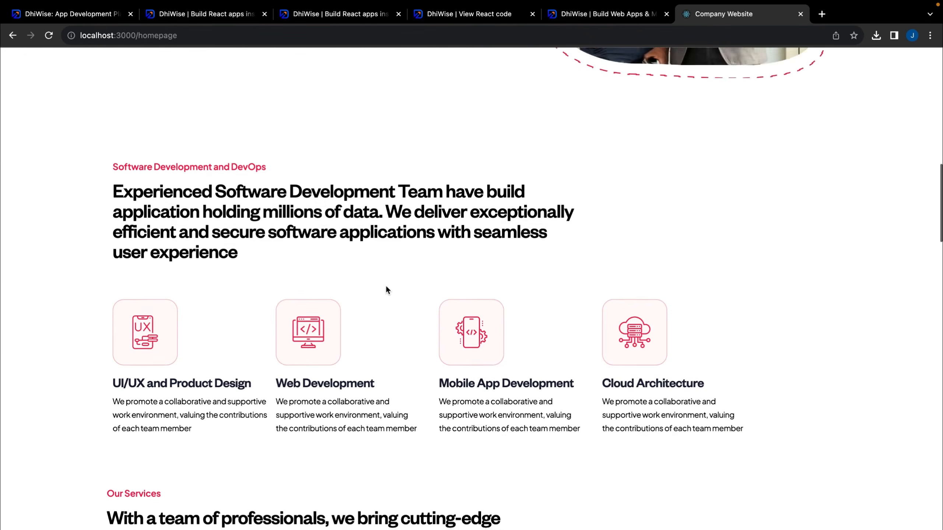
pyautogui.scroll(-5, 386, 290)
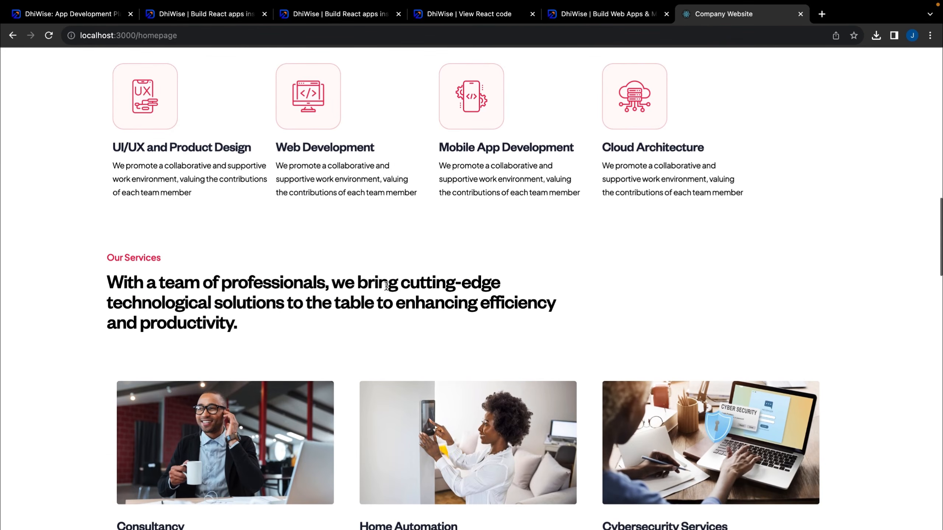
pyautogui.scroll(-13, 386, 286)
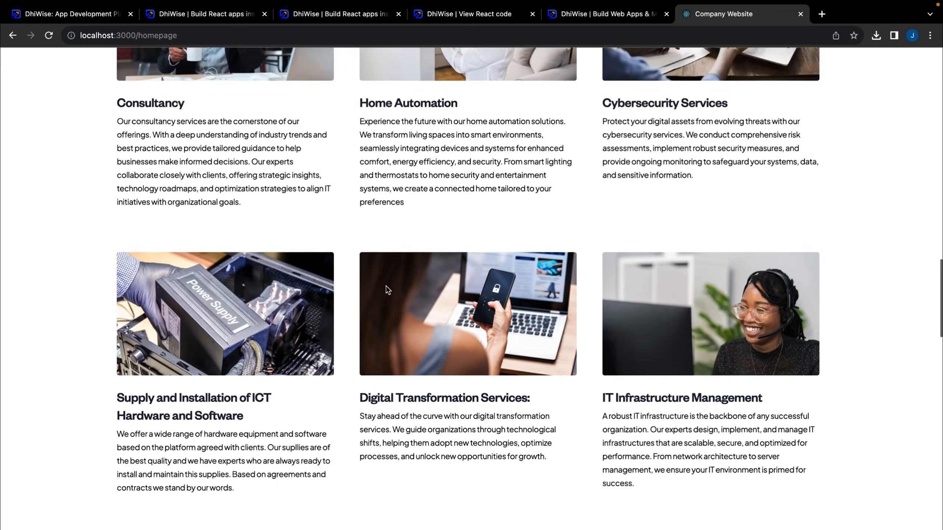
pyautogui.scroll(-8, 386, 286)
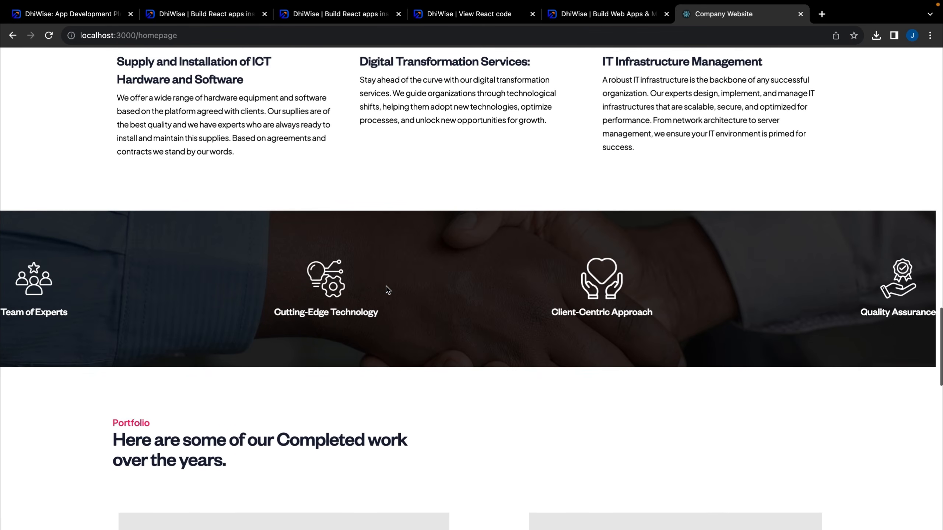
pyautogui.scroll(-1, 386, 290)
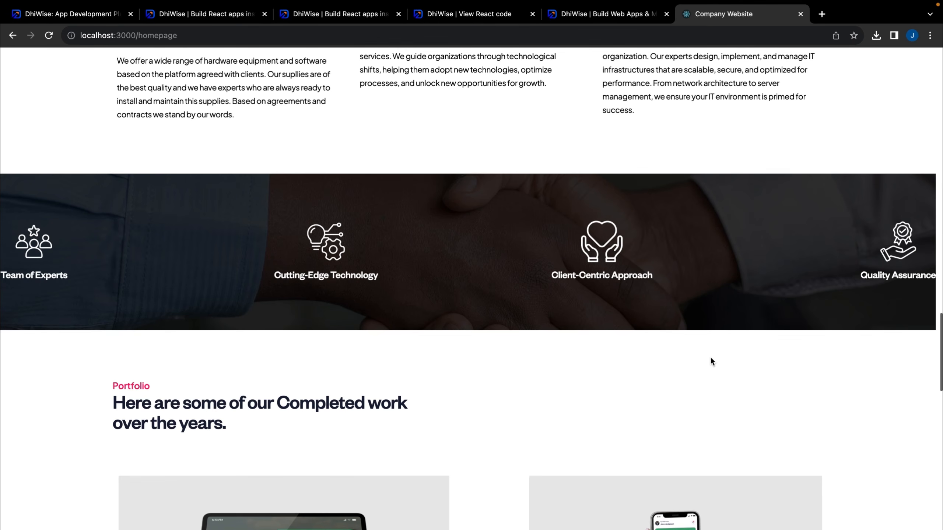
pyautogui.scroll(-8, 711, 358)
pyautogui.scroll(-8, 710, 360)
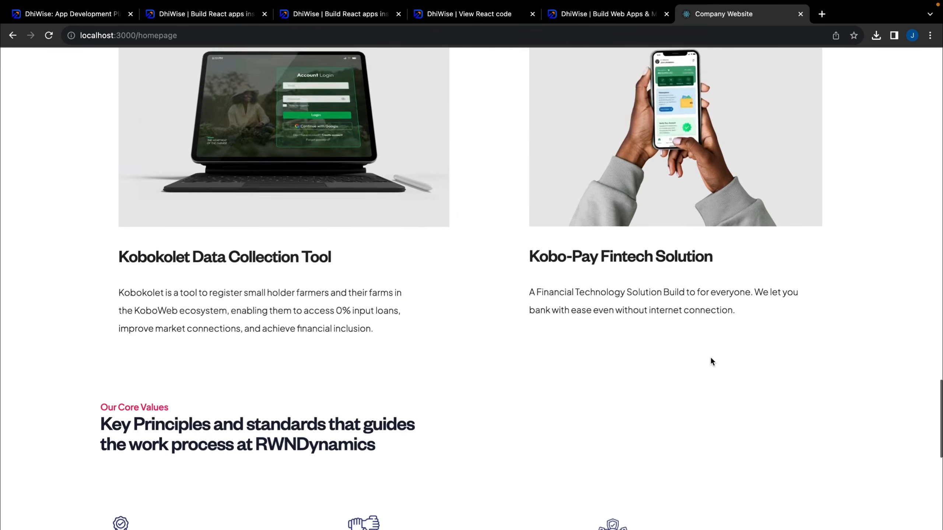
pyautogui.scroll(-7, 710, 359)
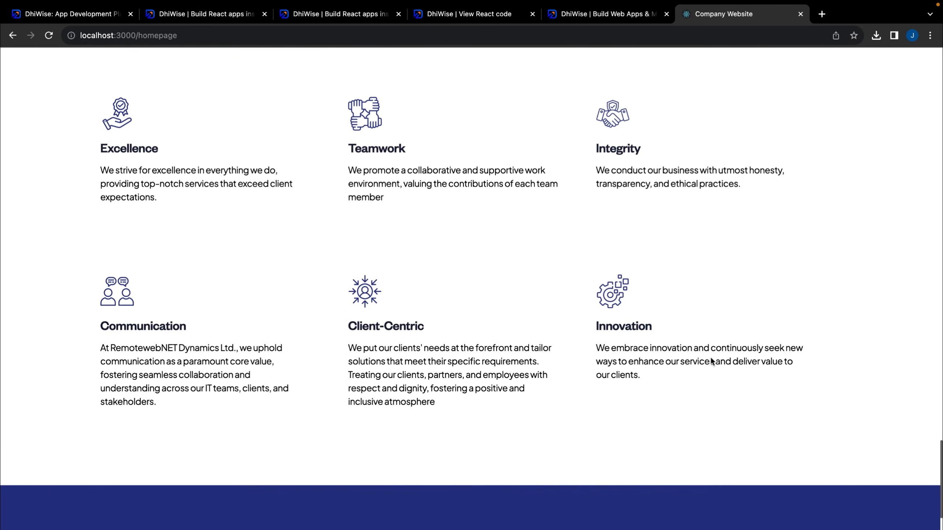
pyautogui.scroll(-8, 710, 360)
pyautogui.scroll(-5, 710, 361)
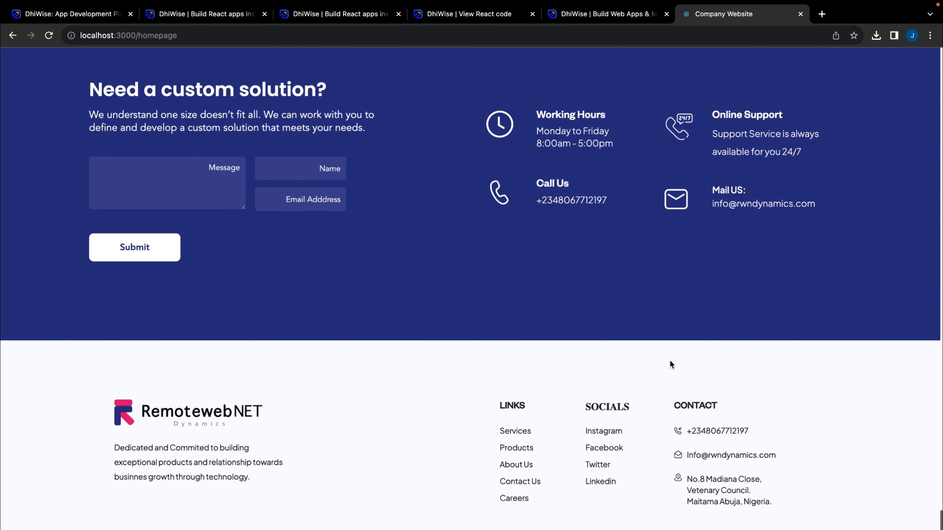
pyautogui.scroll(20, 671, 365)
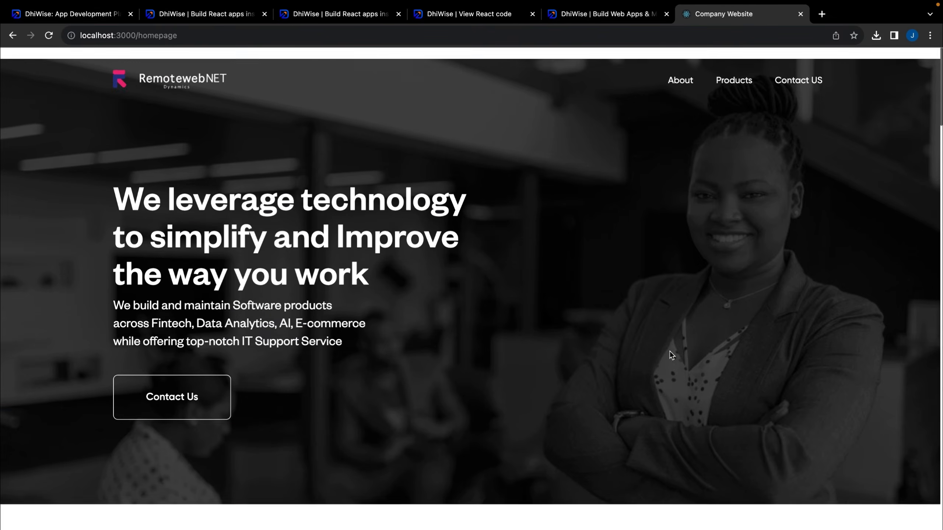
# View the generated Products page, then go back to the page links list
pyautogui.click(735, 82)
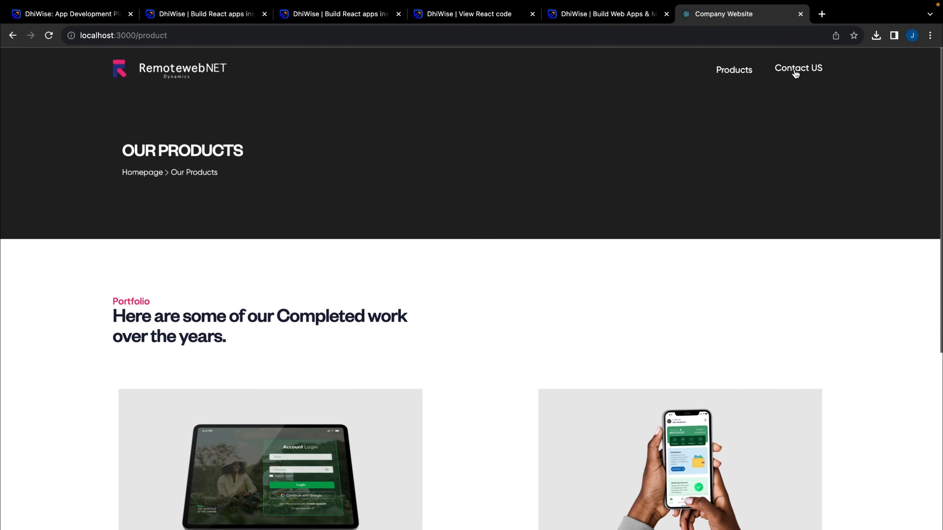
pyautogui.click(12, 37)
pyautogui.click(13, 37)
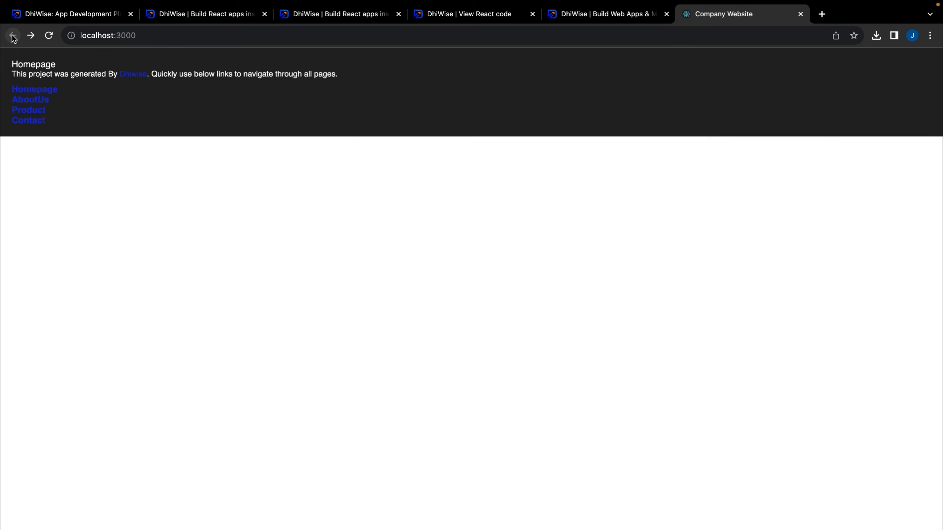
# Check the About Us and Contact pages, then return to the DhiWise dashboard tab
pyautogui.click(37, 100)
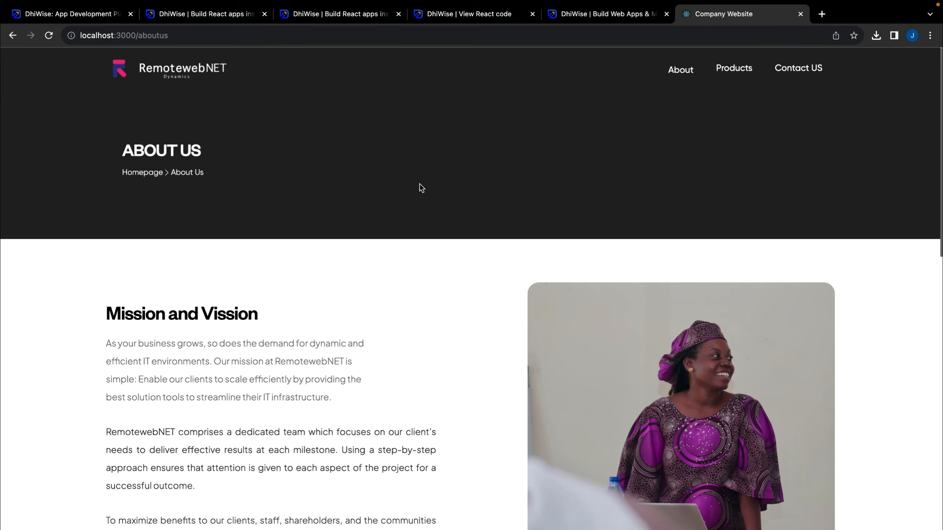
pyautogui.click(13, 36)
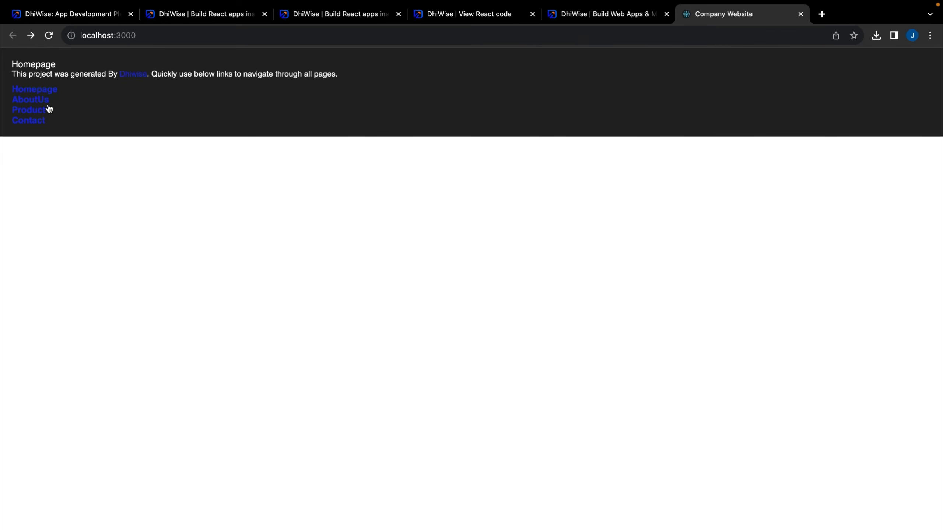
pyautogui.click(38, 120)
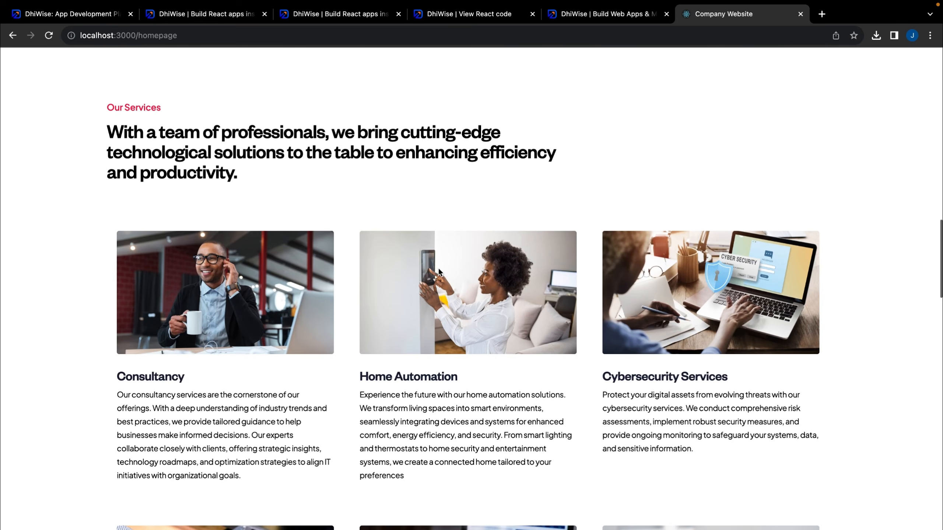
pyautogui.scroll(15, 438, 270)
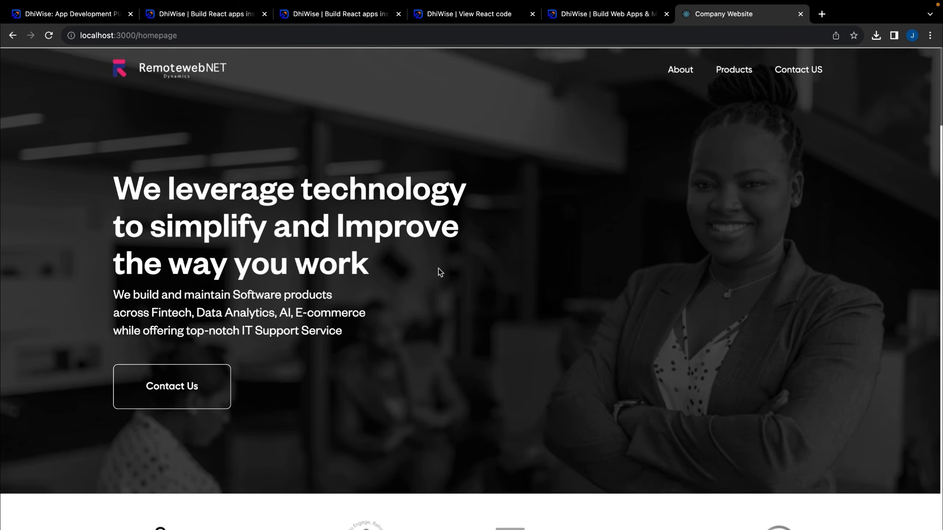
pyautogui.click(624, 17)
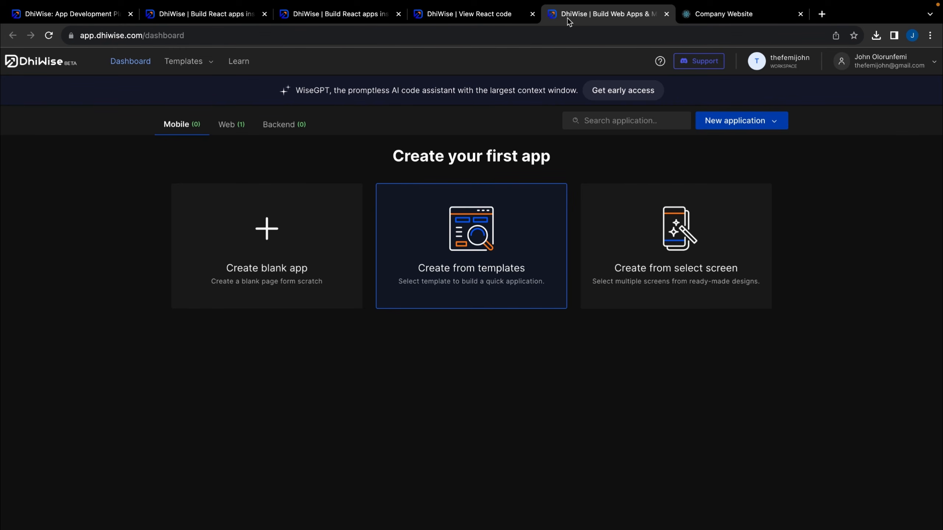
# Look through the React code, preview and Agency Website pages tabs, ending on dhiwise.com
pyautogui.click(490, 18)
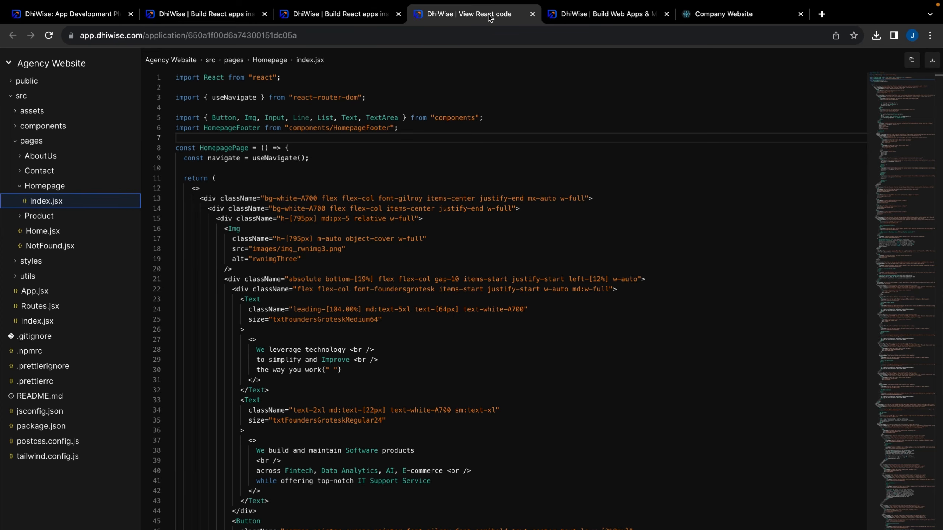
pyautogui.click(368, 15)
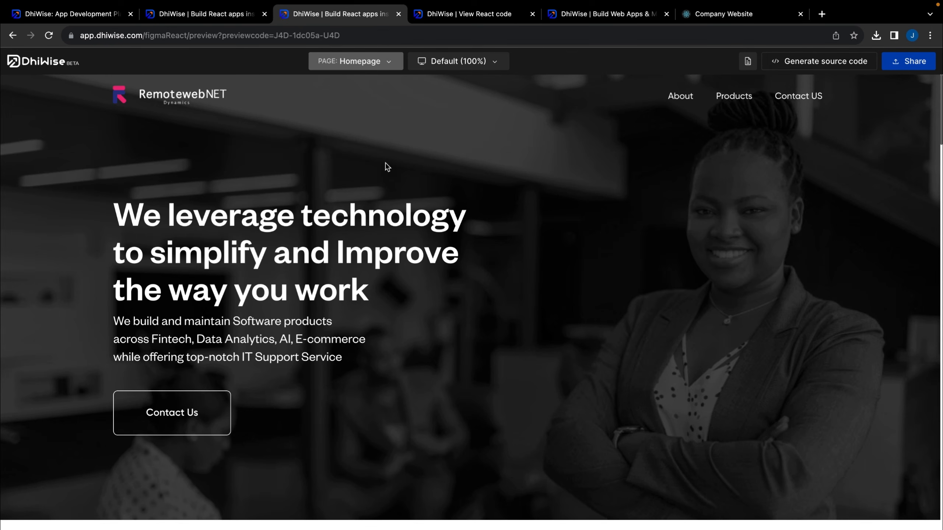
pyautogui.click(192, 16)
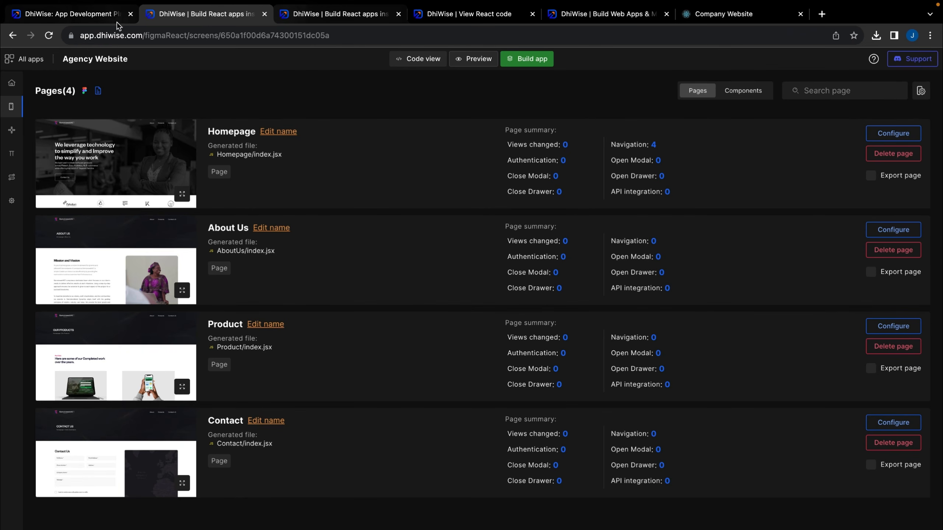
pyautogui.click(93, 14)
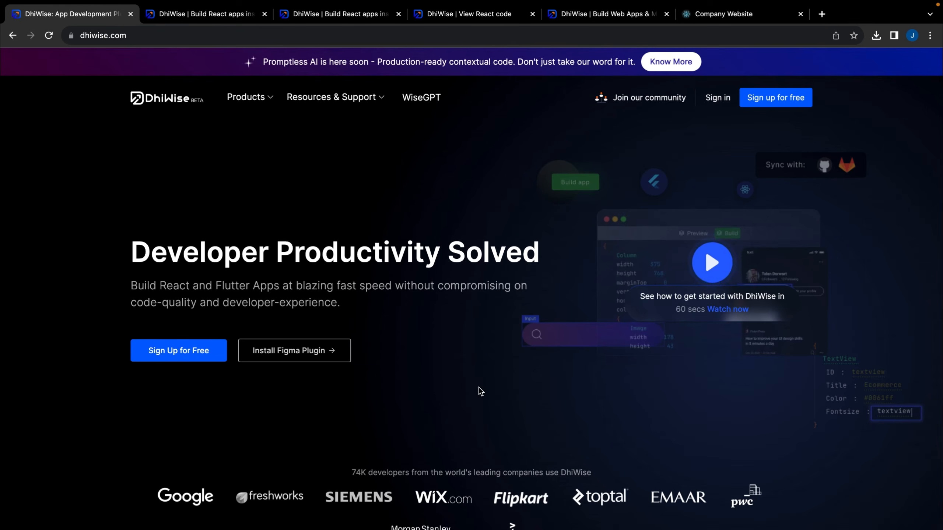